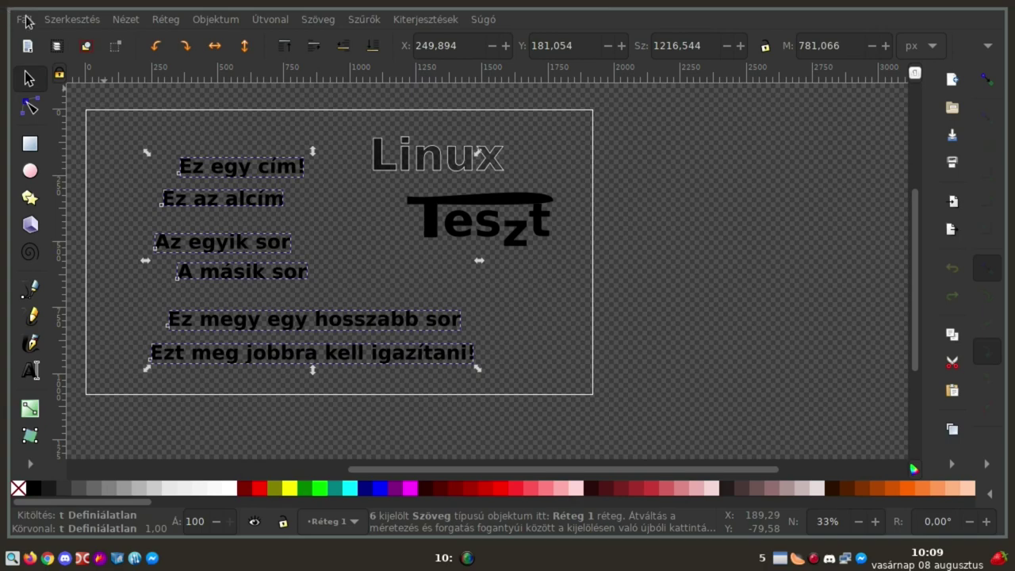
Examine the preset page sizes in the document properties, down to the video formats around Video HD 1080p
click(25, 19)
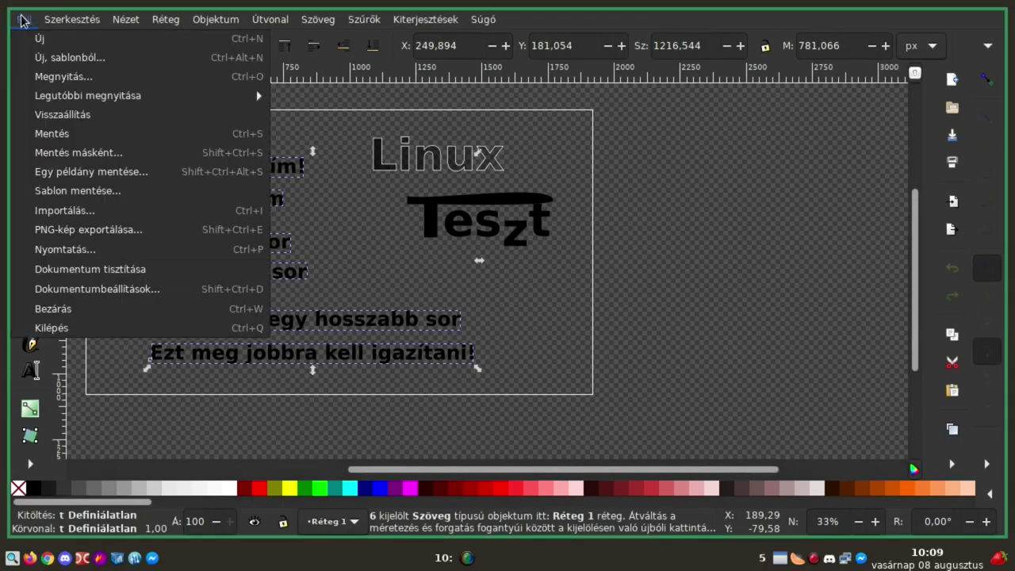
click(107, 290)
scroll(708, 271, down, 4)
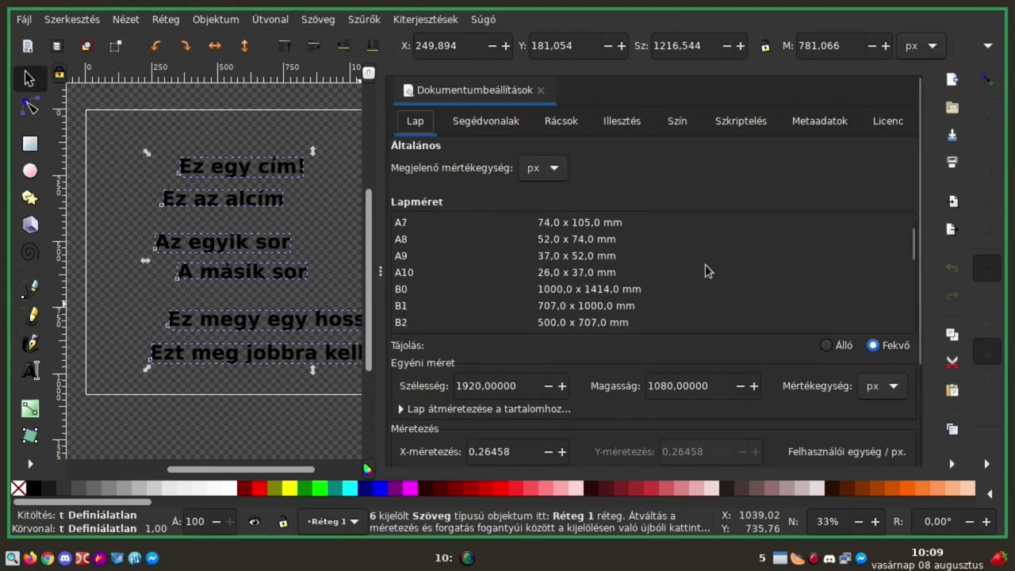
scroll(709, 271, down, 8)
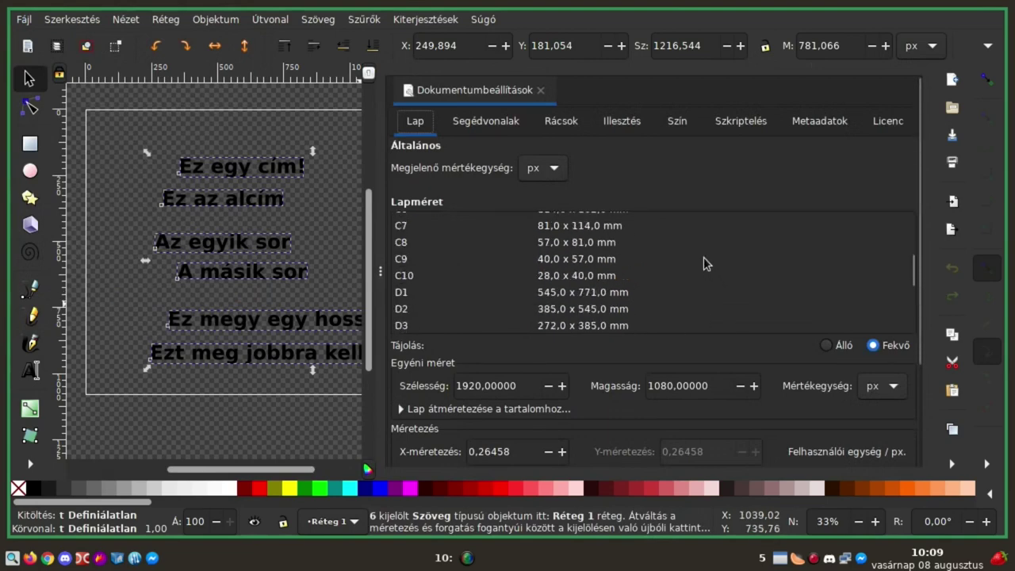
scroll(706, 264, down, 2)
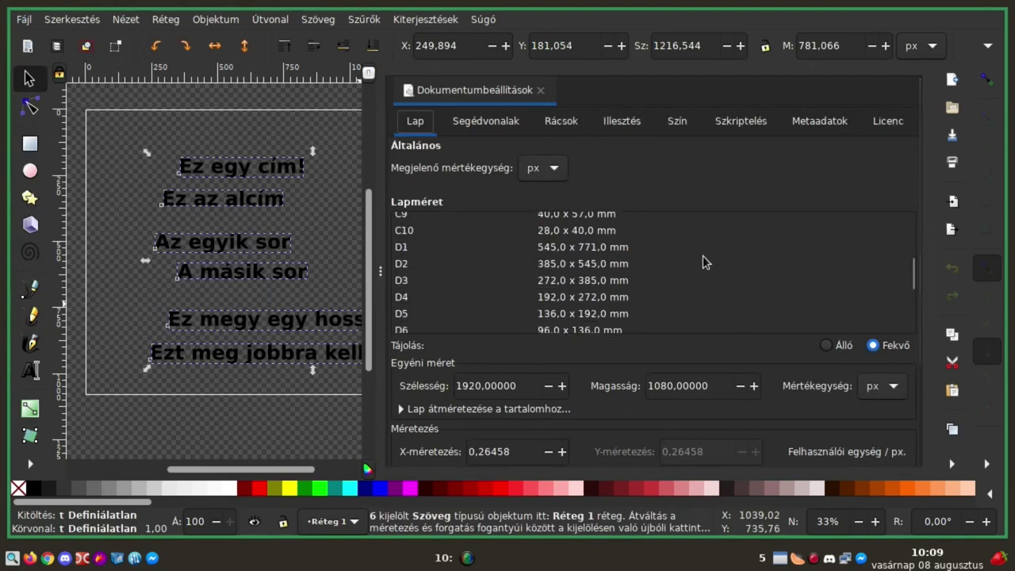
scroll(706, 264, down, 10)
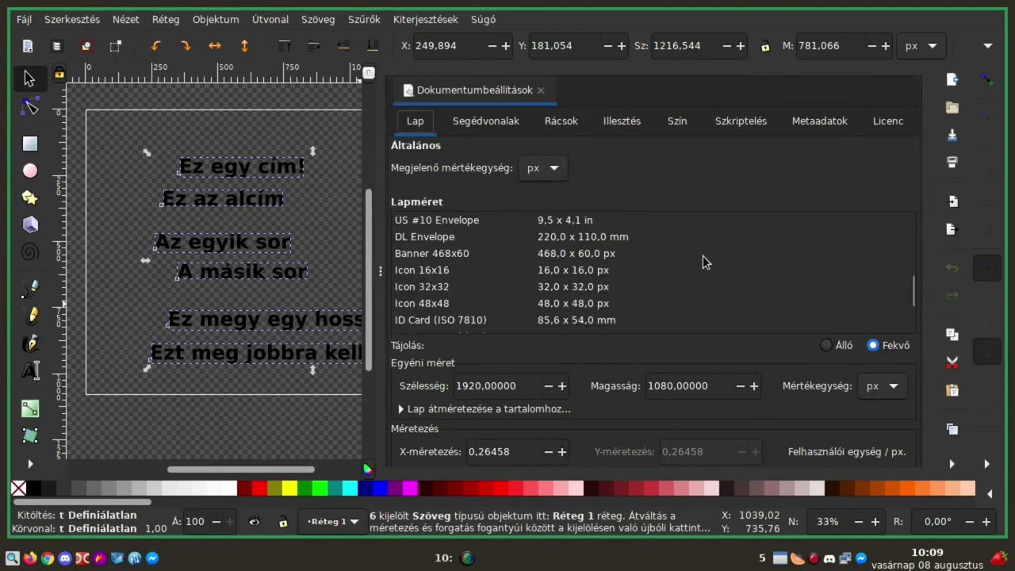
scroll(706, 264, down, 10)
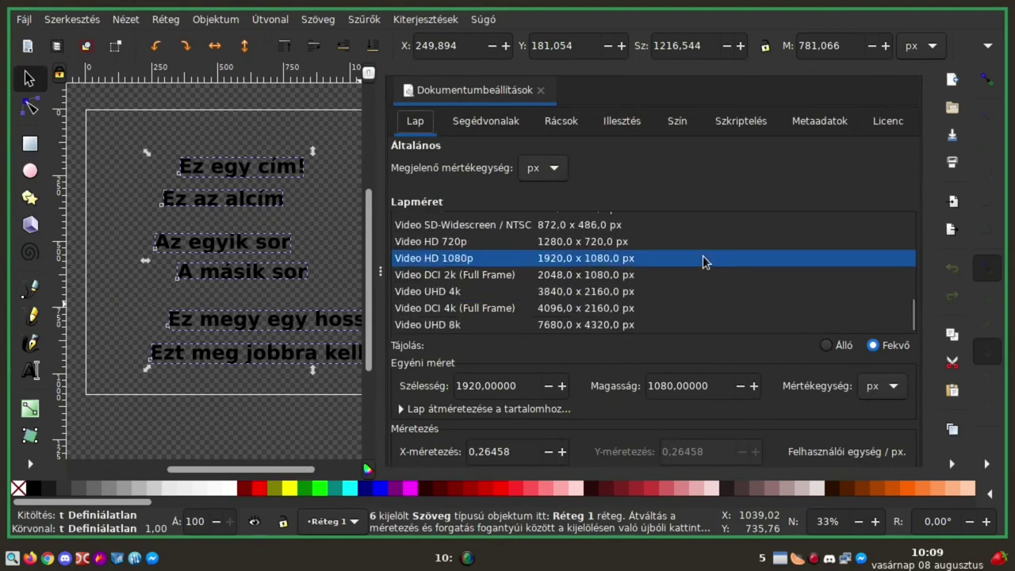
scroll(706, 264, up, 3)
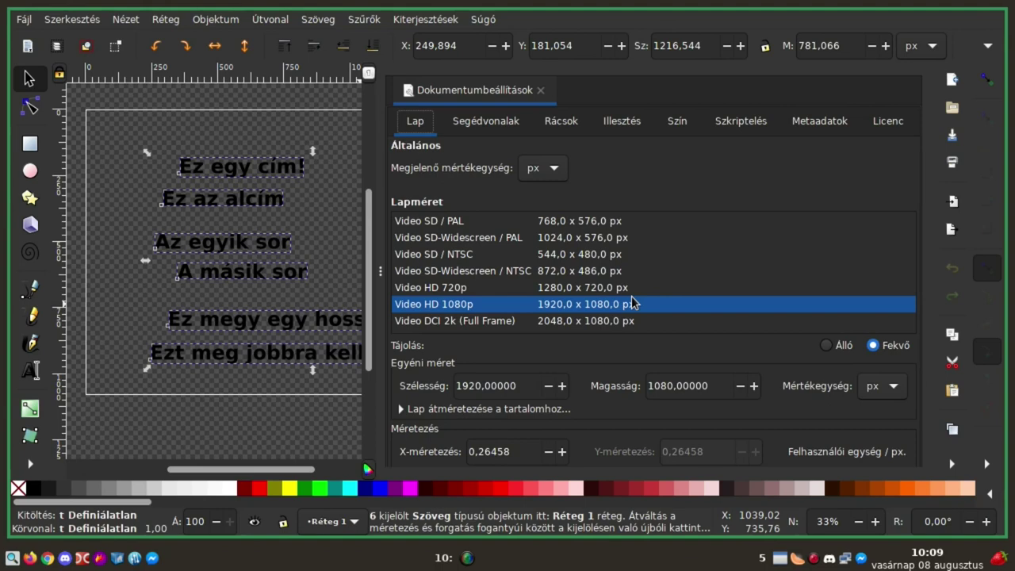
click(541, 91)
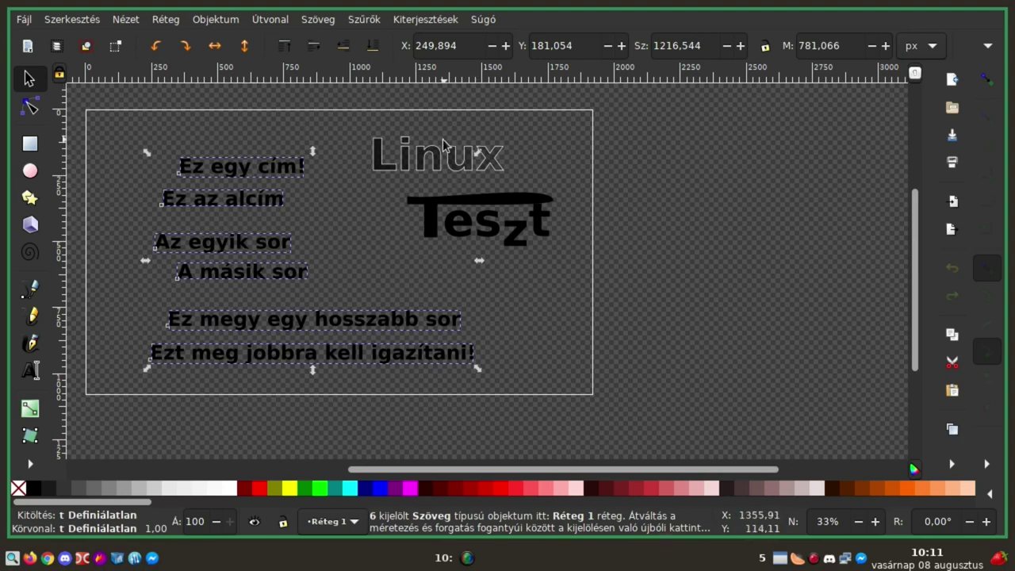
Inspect the "Linux" text and the "Teszt" lettering with the Node tool
click(439, 164)
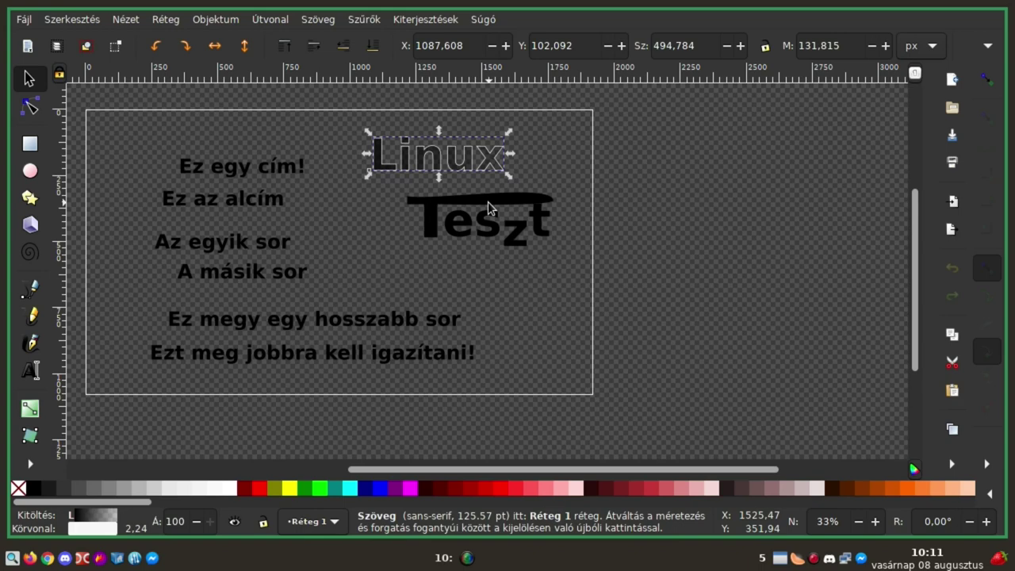
click(30, 106)
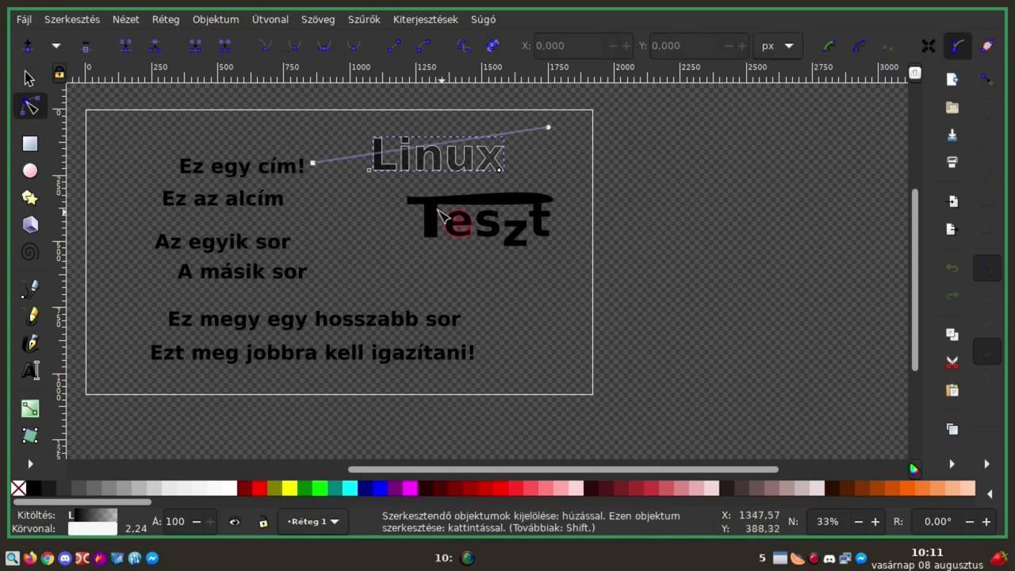
click(460, 240)
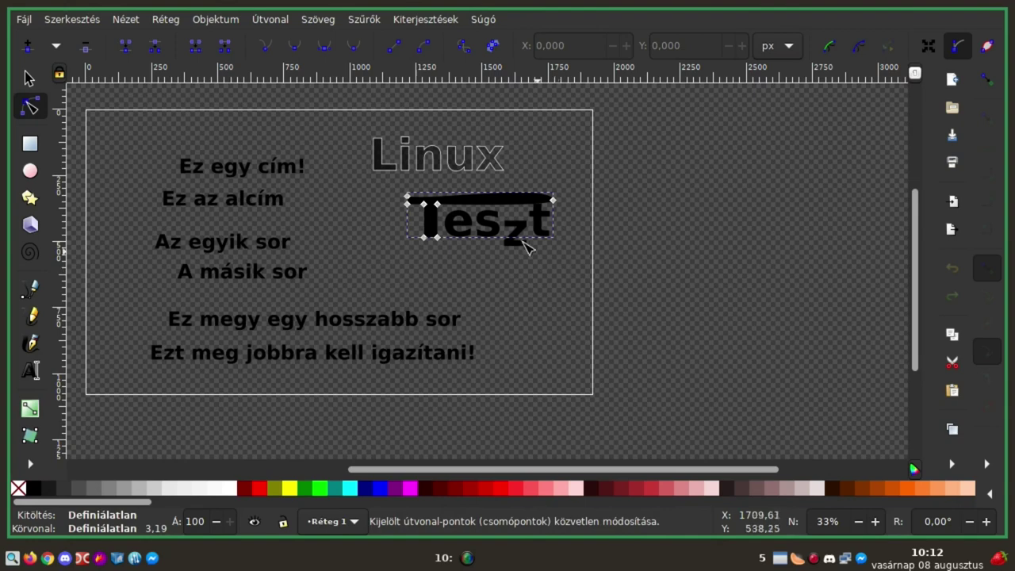
Delete the "Linux" text and the "Teszt" lettering from the page
key(s)
click(456, 159)
click(456, 160)
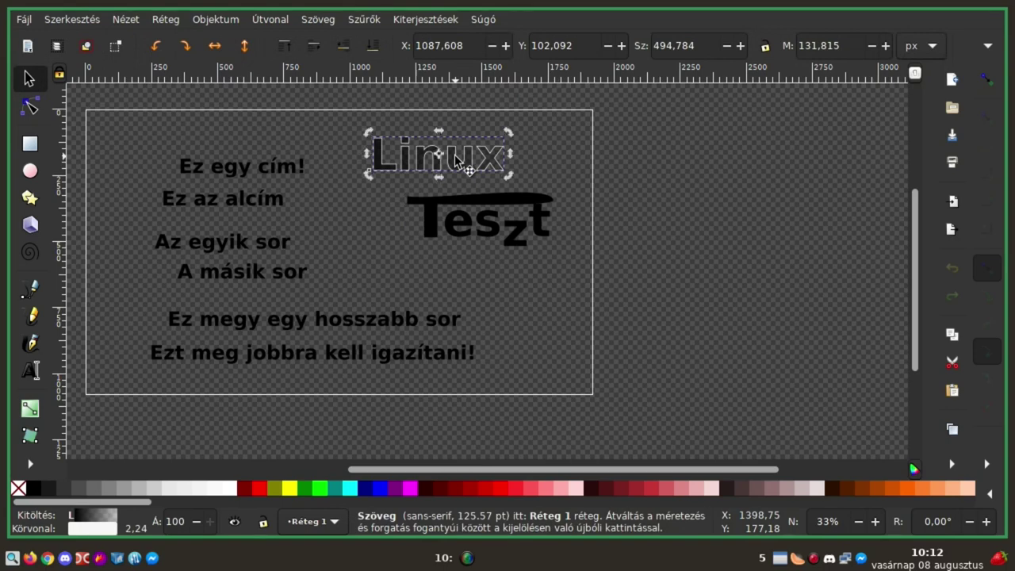
key(Delete)
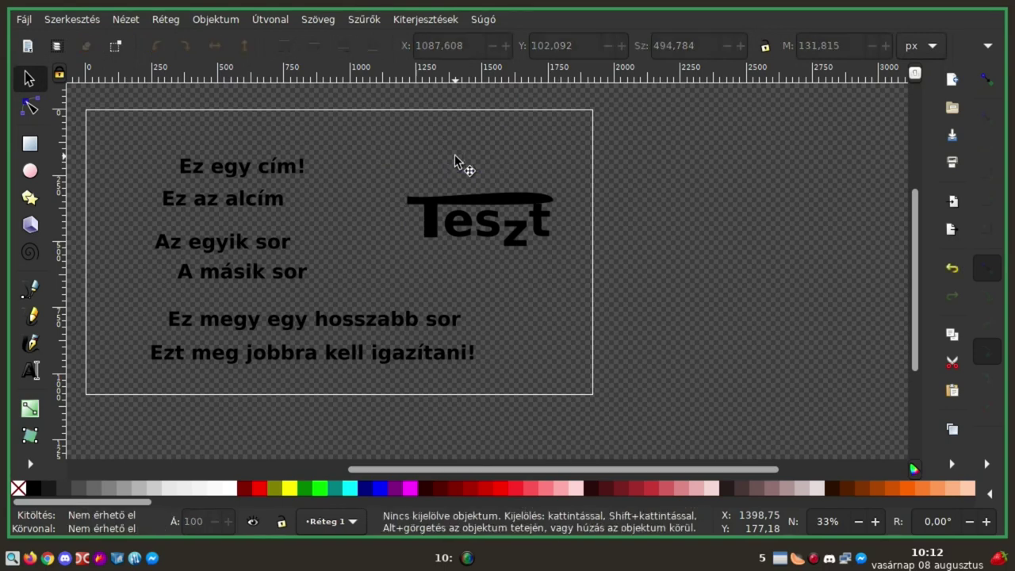
click(481, 224)
key(Delete)
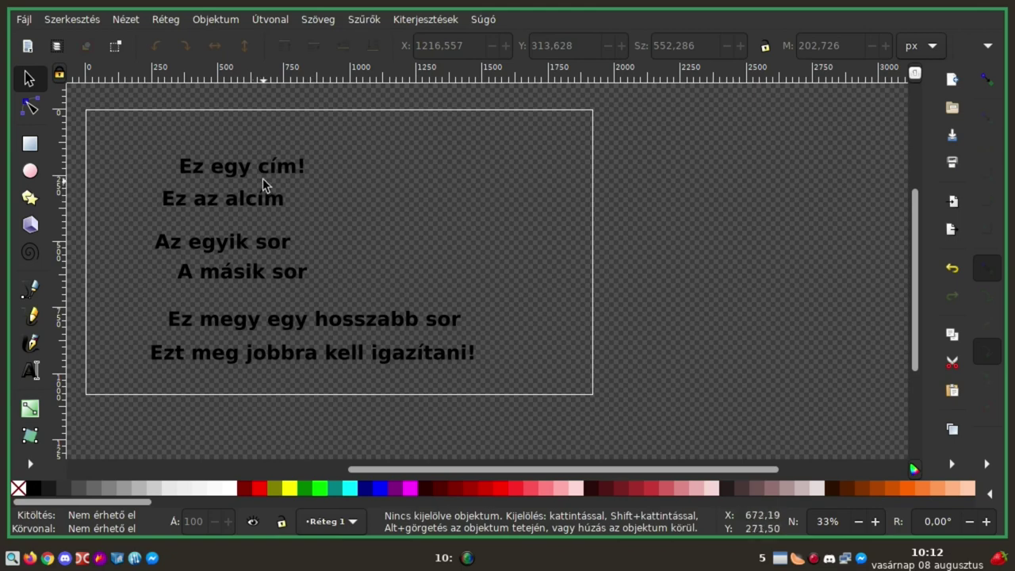
Scale the title "Ez egy cím!" up to about 957 px wide and 157 px high
click(243, 173)
click(248, 204)
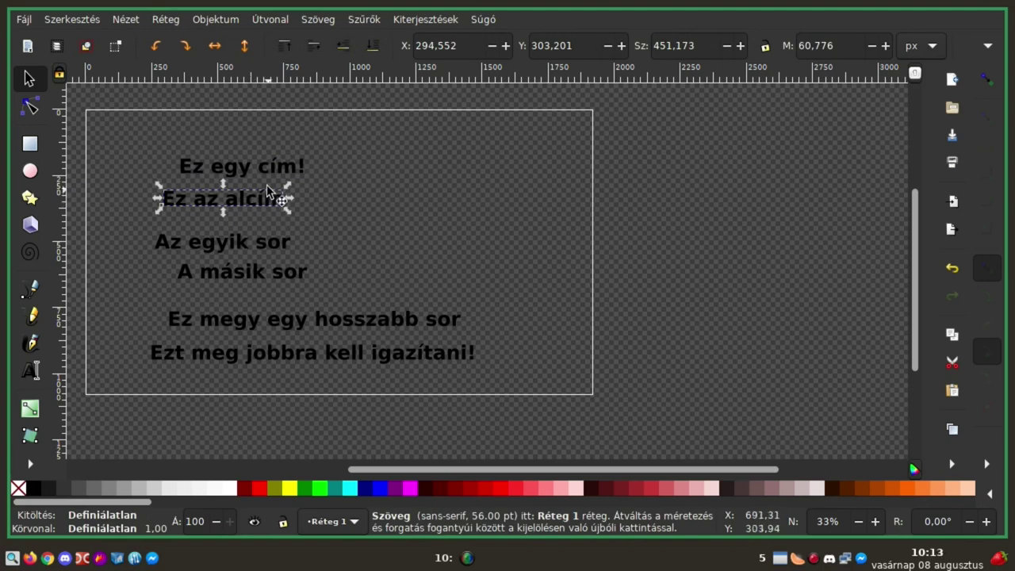
click(267, 173)
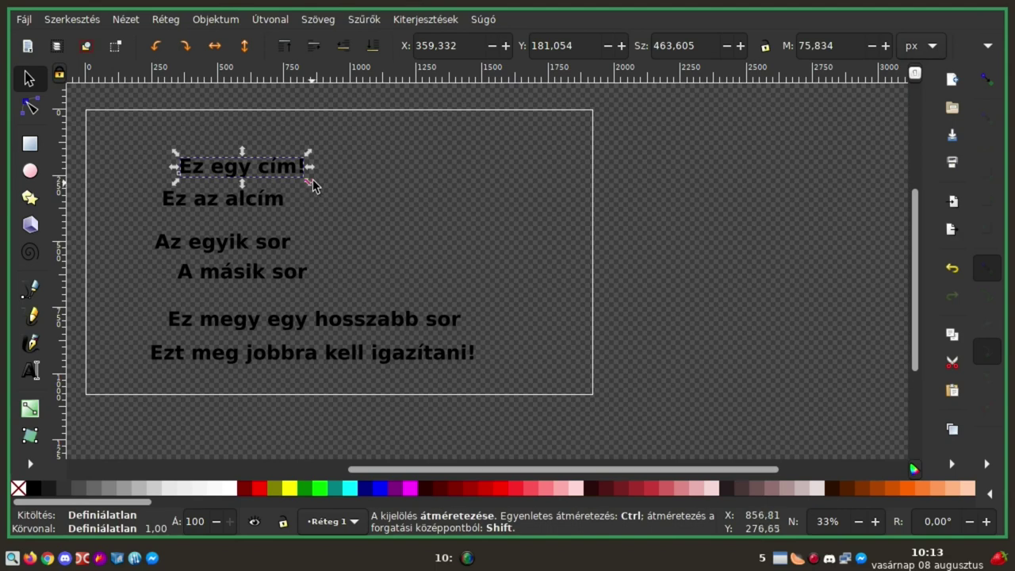
drag(304, 153, 438, 133)
click(494, 276)
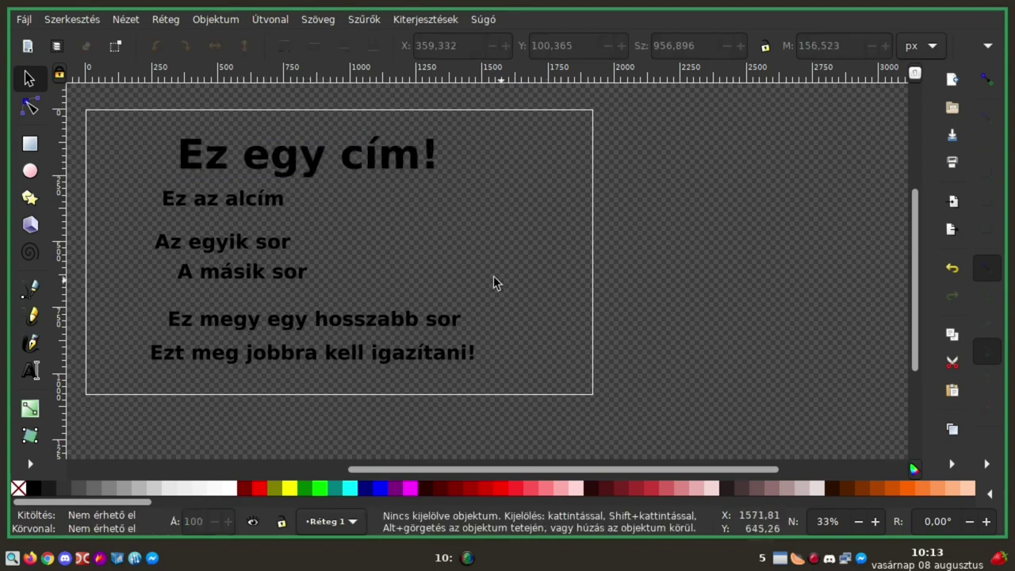
Centre the title "Ez egy cím!" horizontally relative to the page (Lap)
click(358, 160)
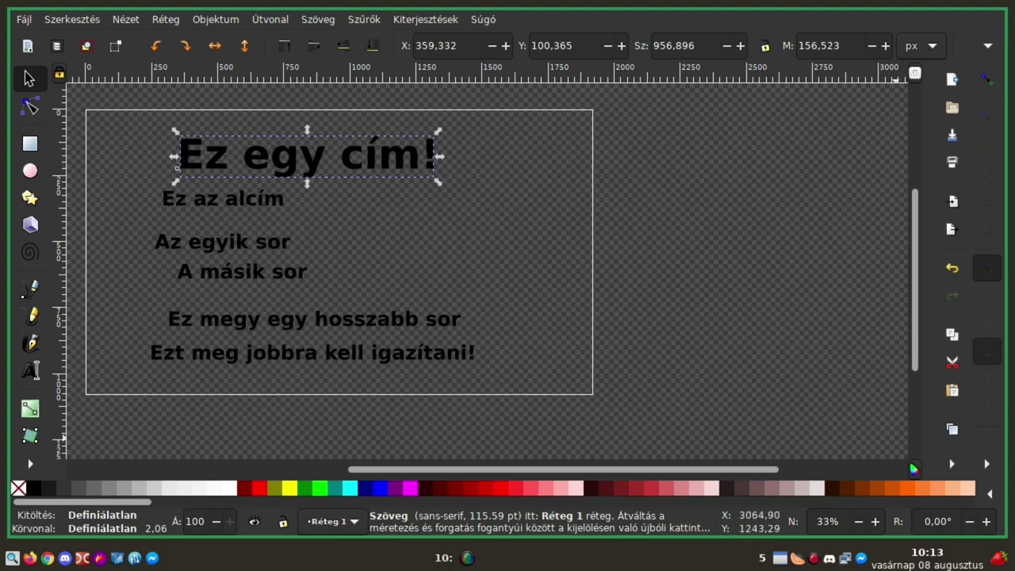
click(952, 464)
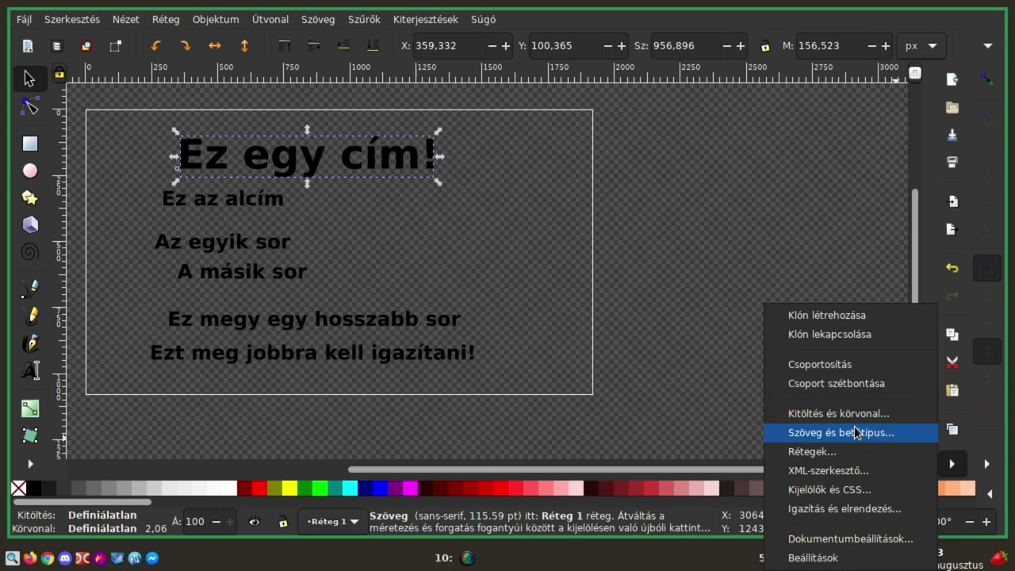
click(848, 509)
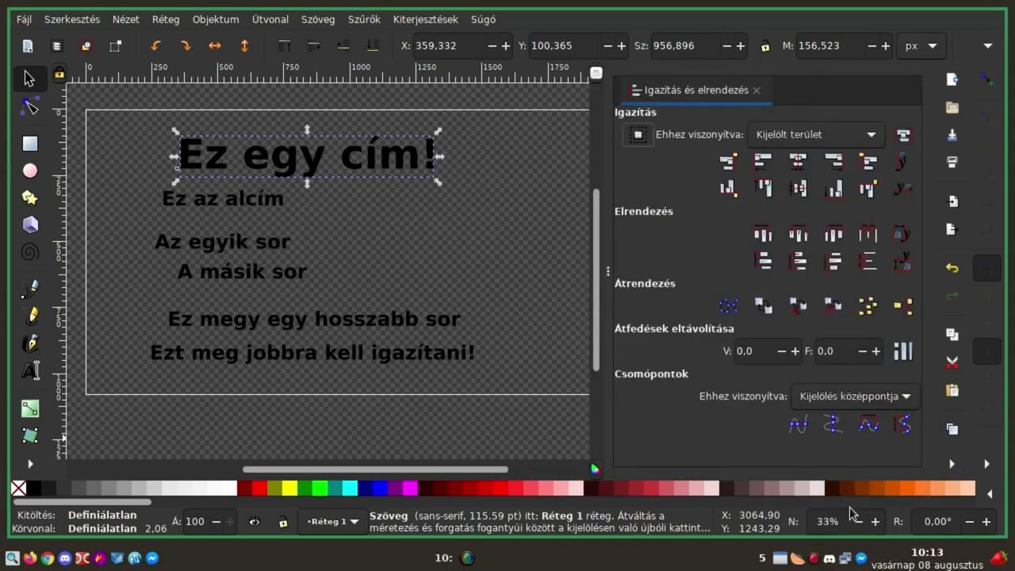
click(798, 136)
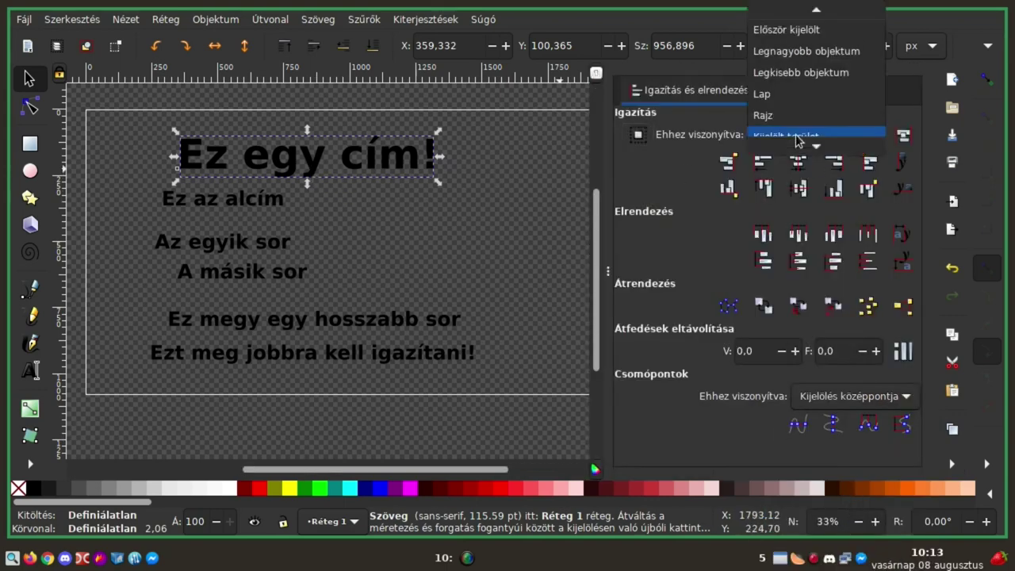
click(796, 96)
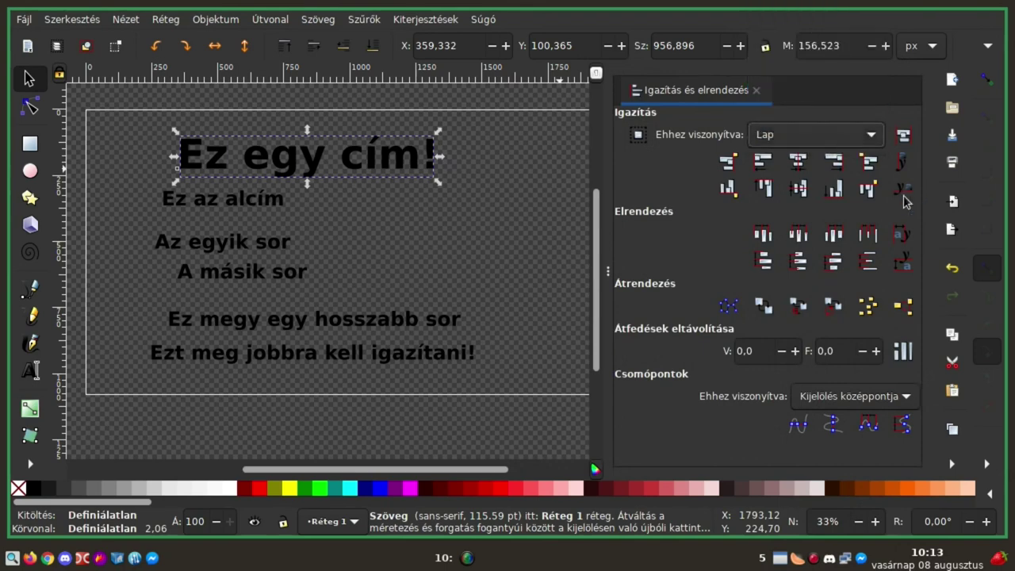
click(797, 162)
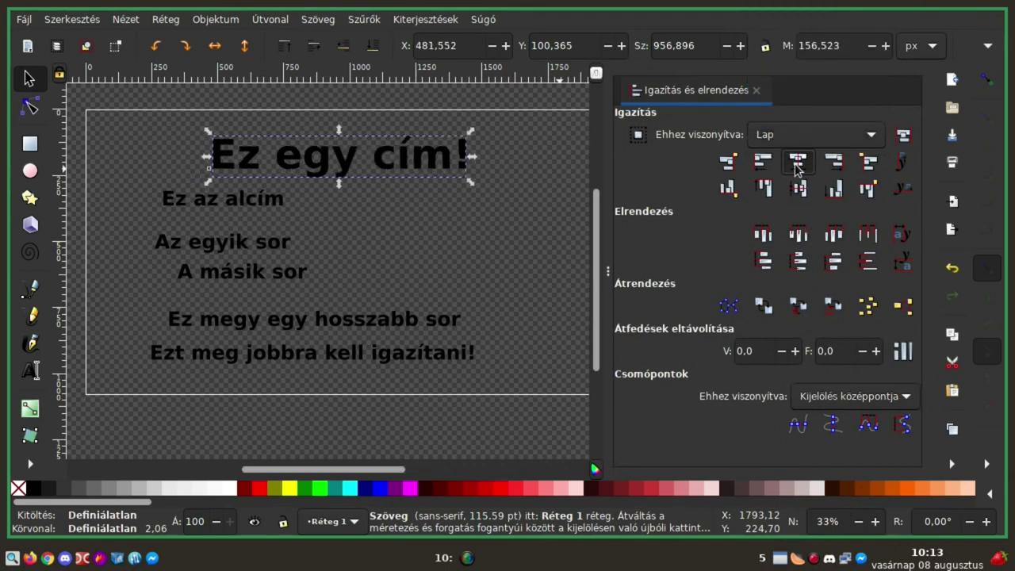
Centre the subtitle "Ez az alcím" horizontally on the title, aligning relative to the first selected object (Először kijelölt)
click(203, 206)
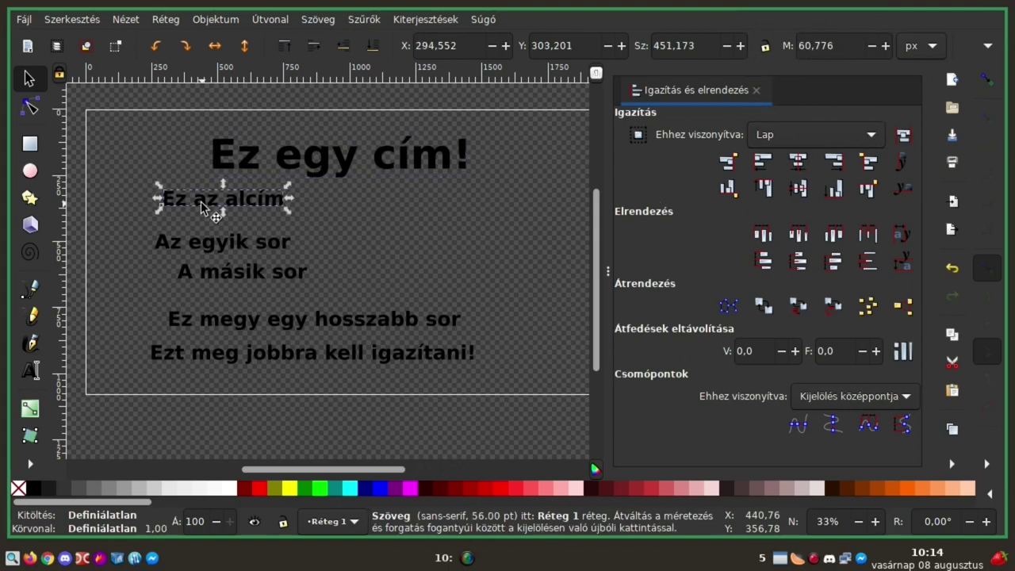
shift+click(237, 242)
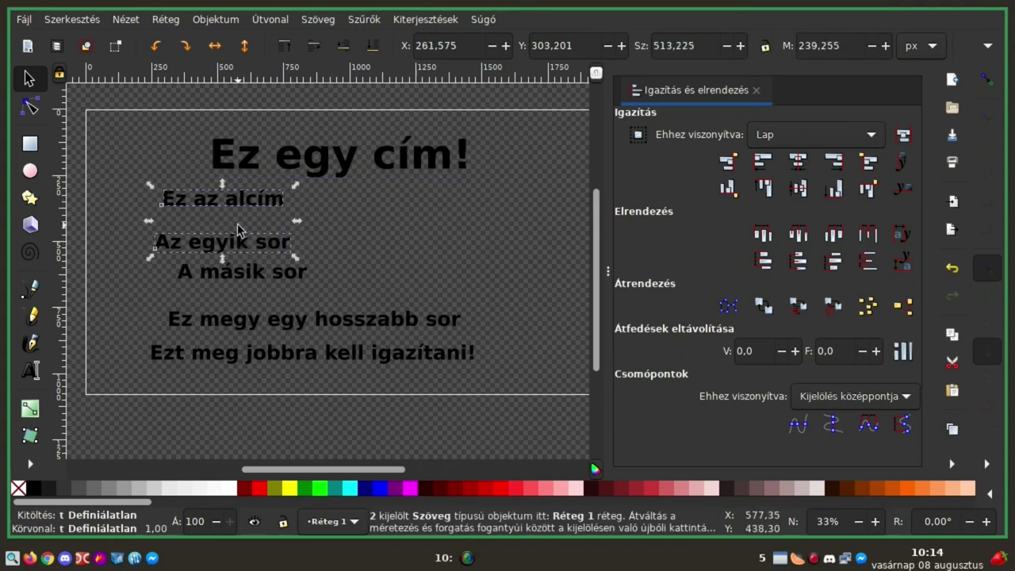
click(383, 167)
shift+click(212, 206)
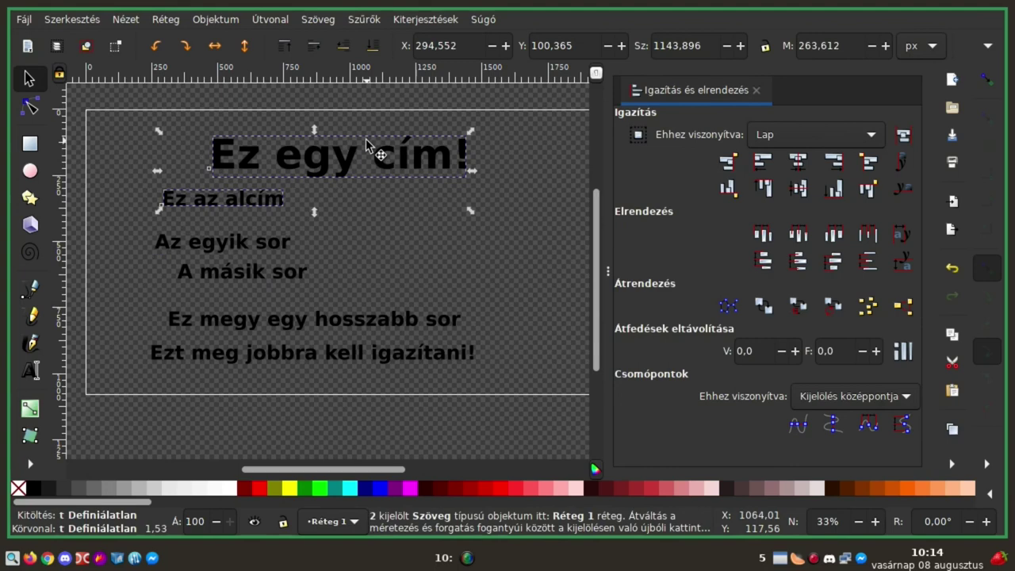
click(829, 137)
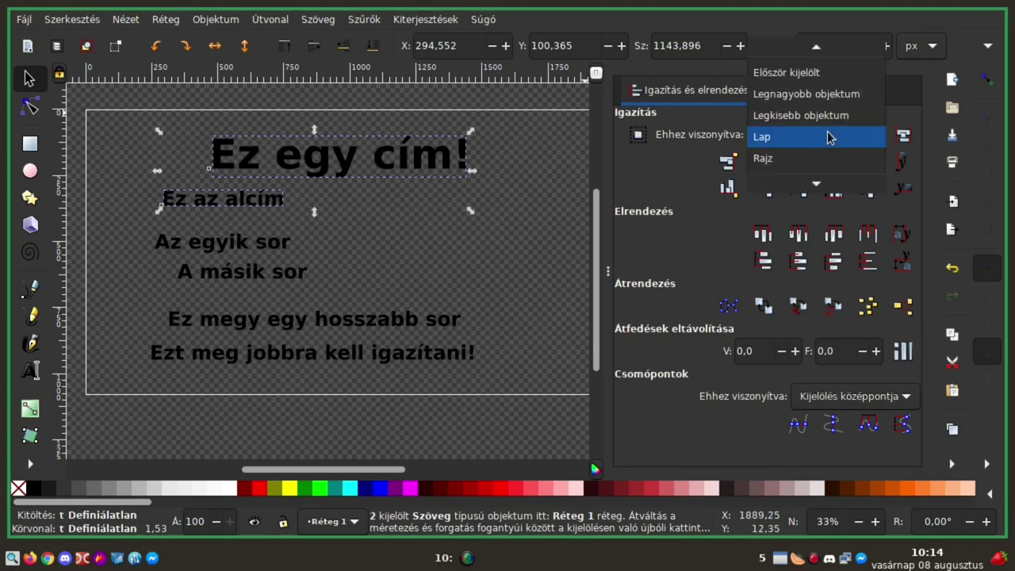
click(792, 75)
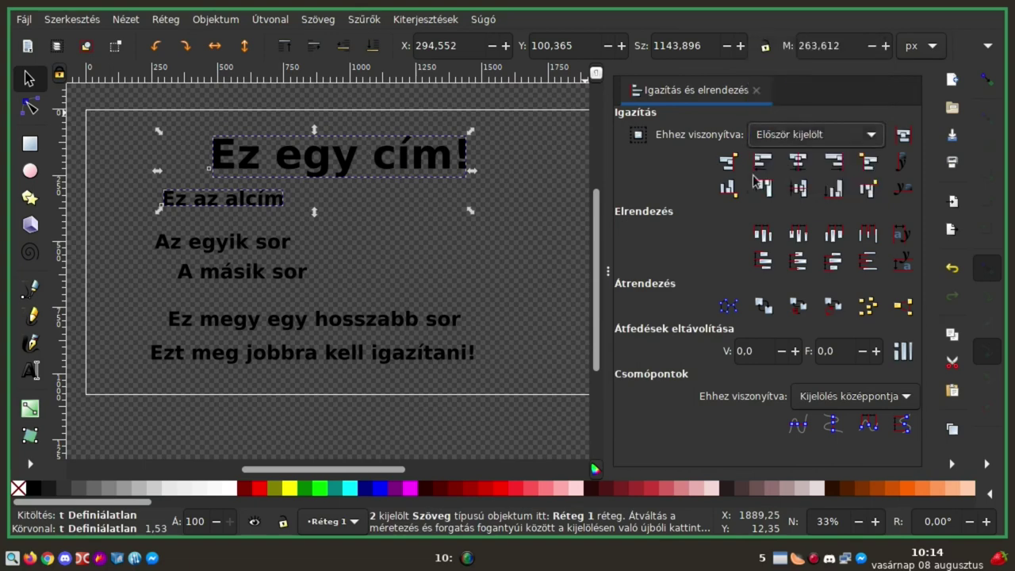
click(797, 165)
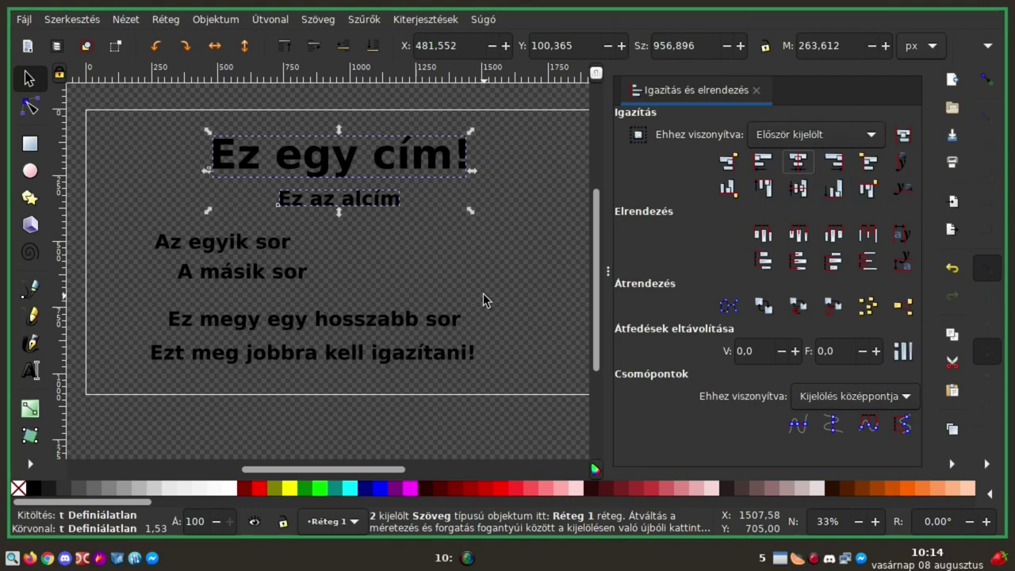
Align the left edge of "A másik sor" with the left edge of "Az egyik sor"
click(252, 244)
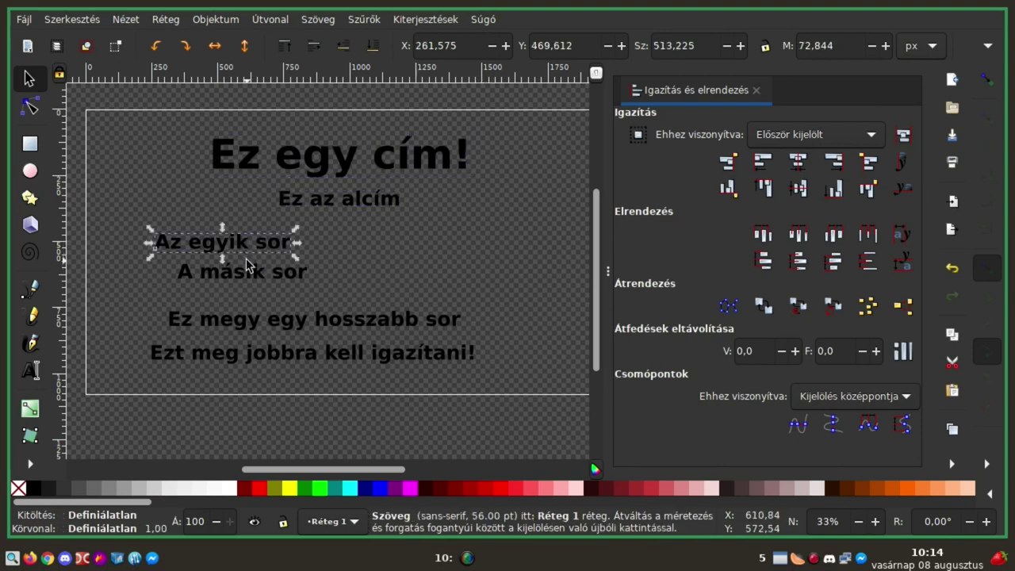
shift+click(251, 270)
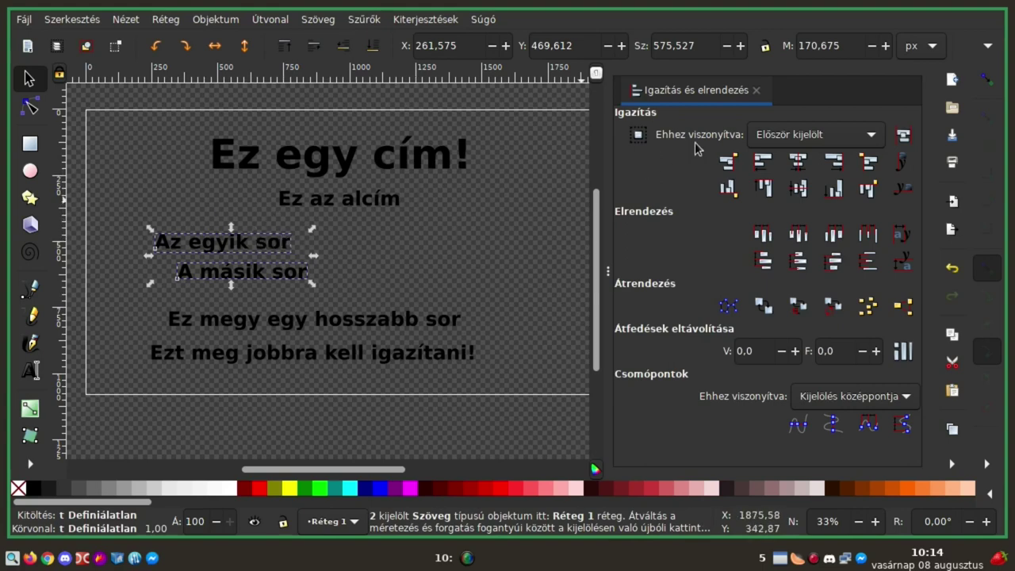
key(Escape)
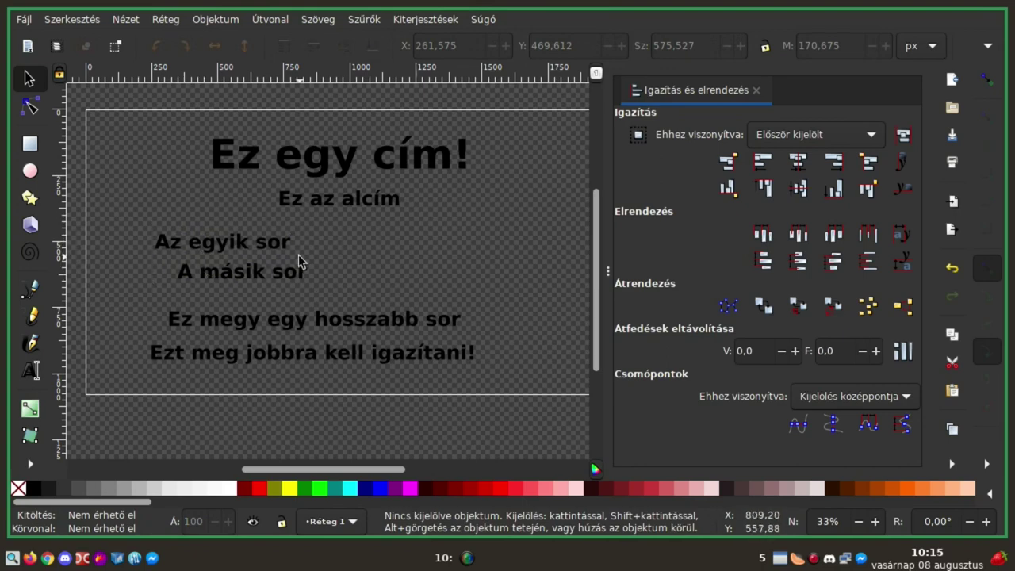
shift+click(252, 243)
shift+click(247, 278)
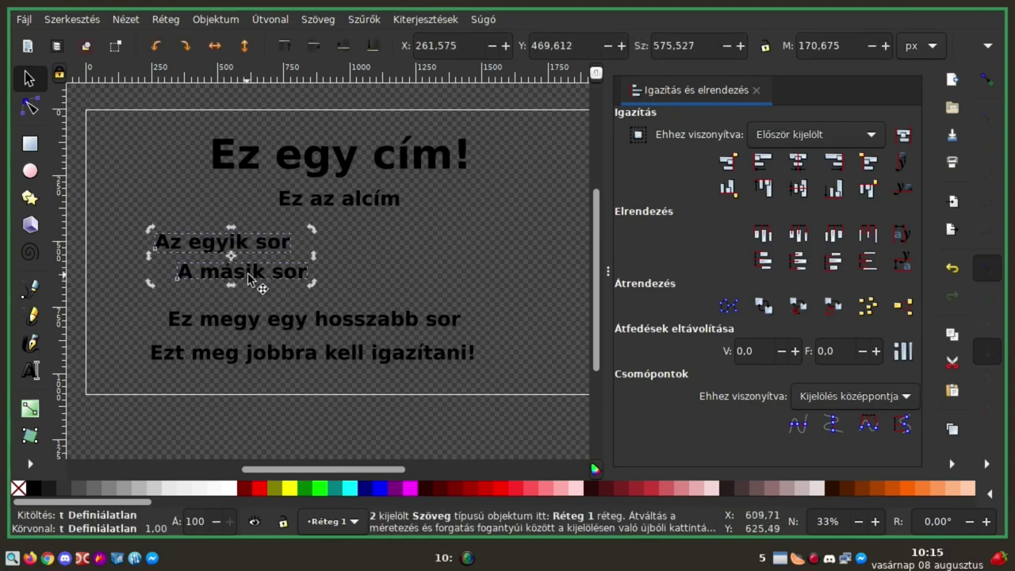
click(764, 163)
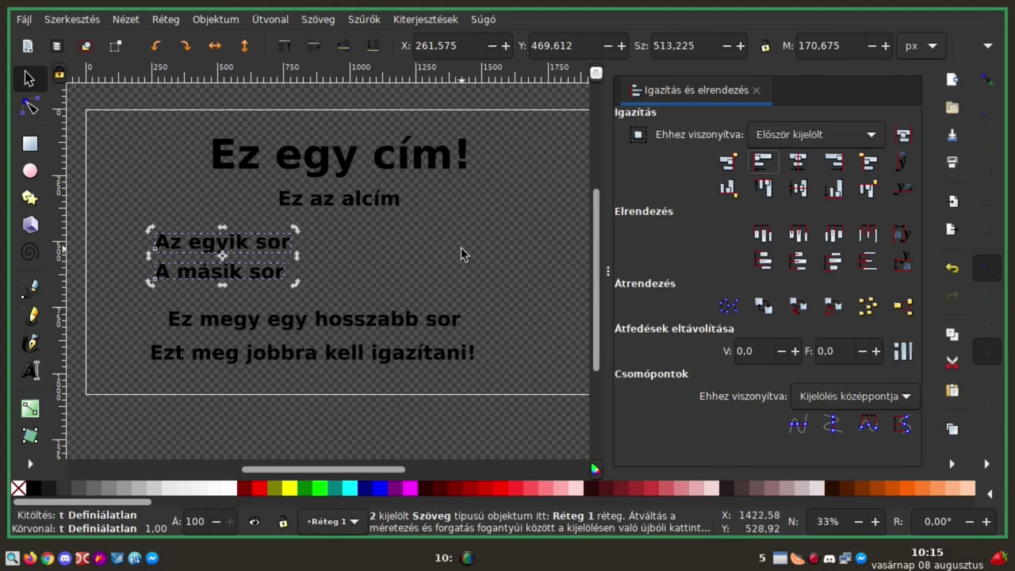
Align the left edge of "Ez megy egy hosszabb sor" with the left edge of "A másik sor"
click(290, 316)
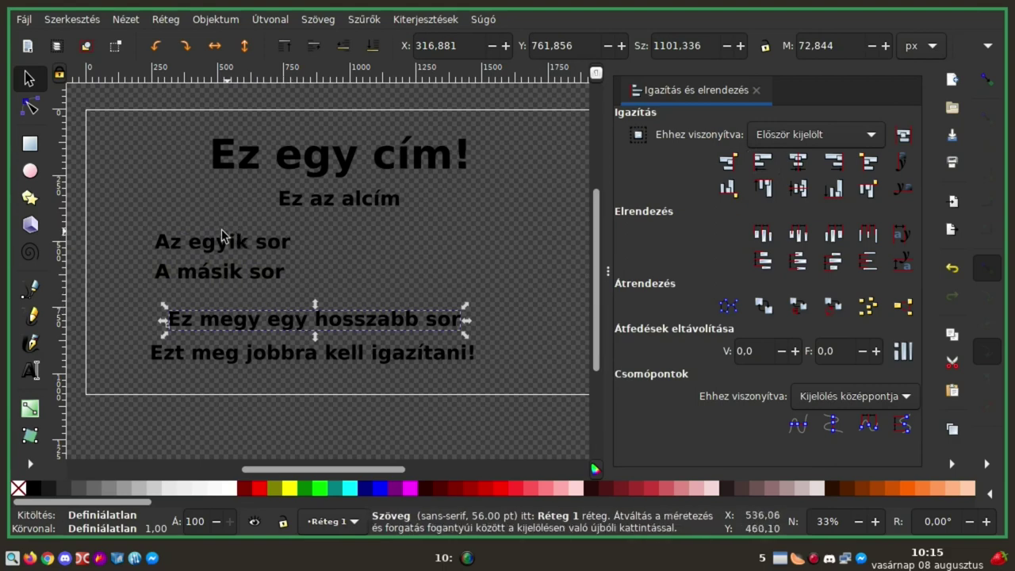
click(214, 275)
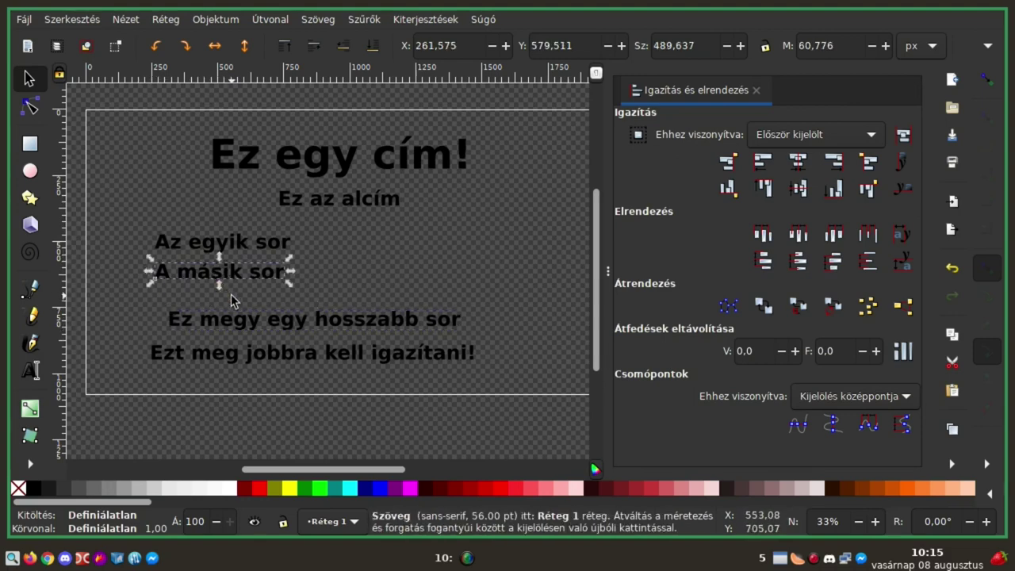
shift+click(284, 320)
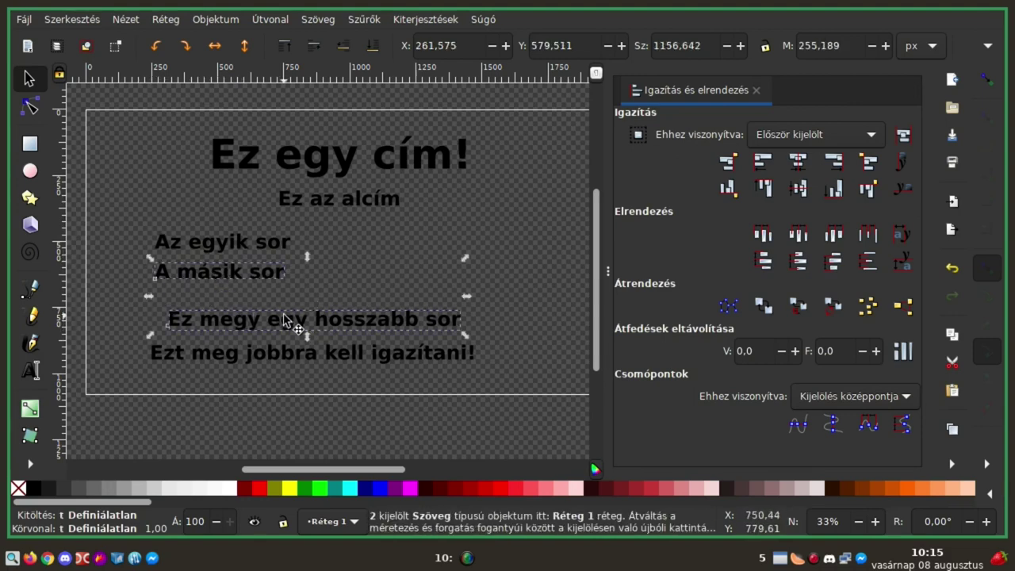
click(762, 161)
click(413, 278)
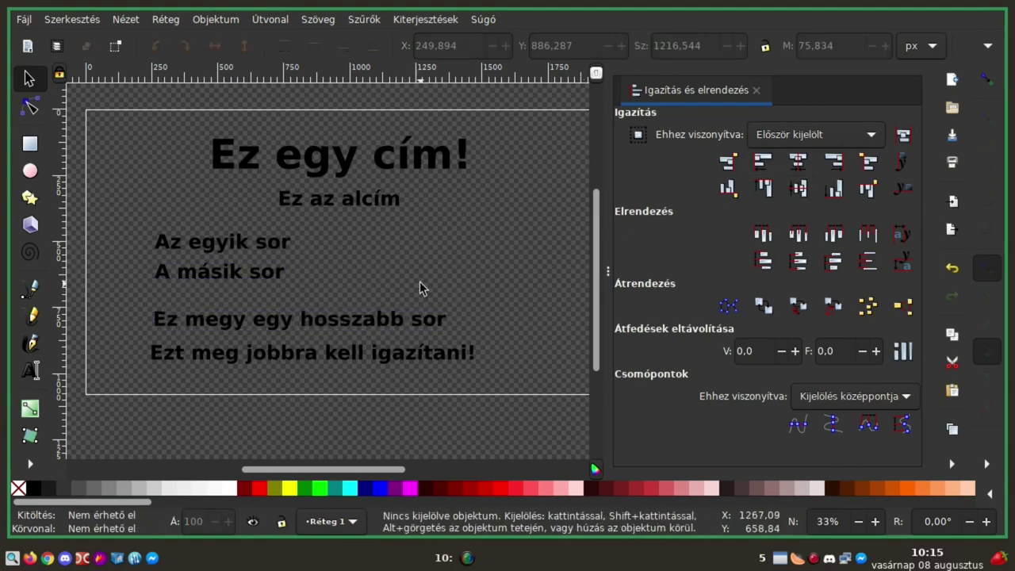
Centre "A másik sor" and "Az egyik sor" horizontally on "Ez megy egy hosszabb sor", using the longer line as the first selected reference
click(244, 240)
click(244, 273)
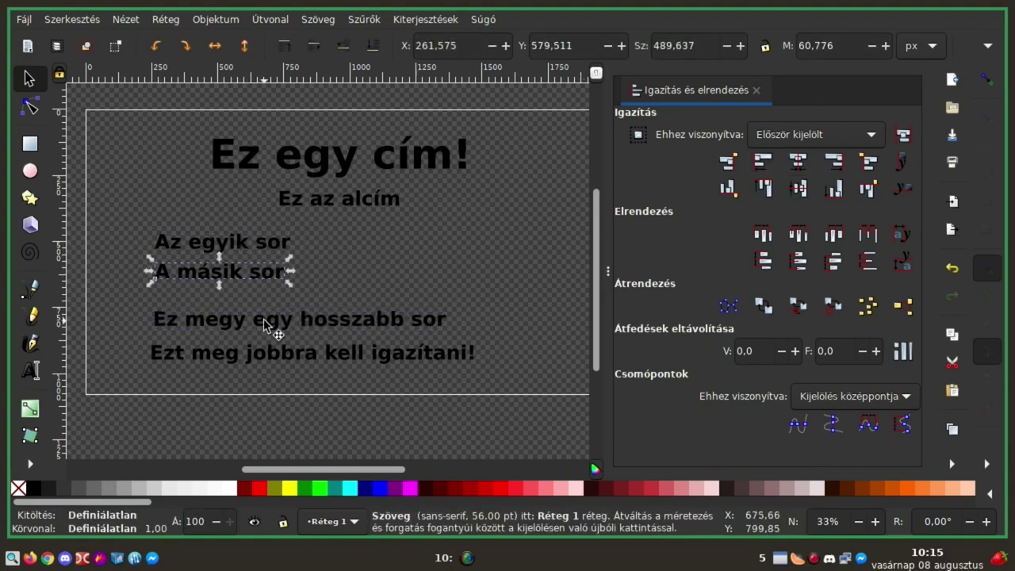
click(292, 311)
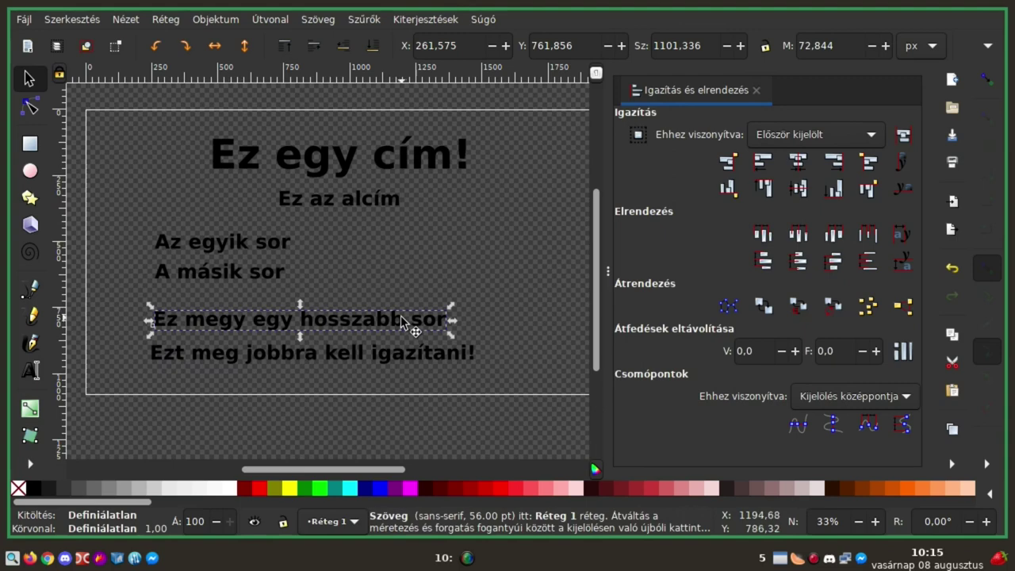
shift+click(272, 276)
shift+click(253, 249)
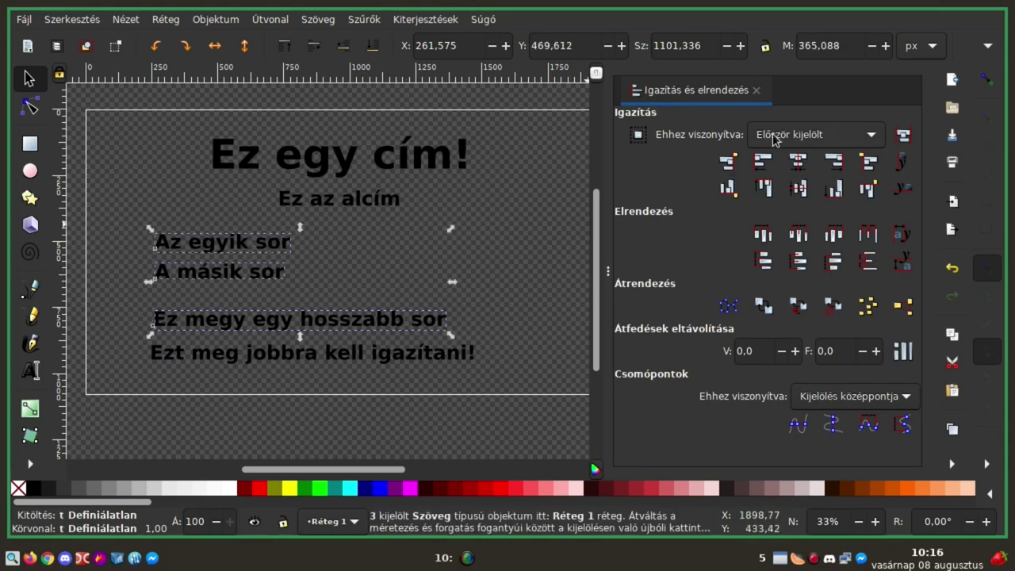
click(796, 166)
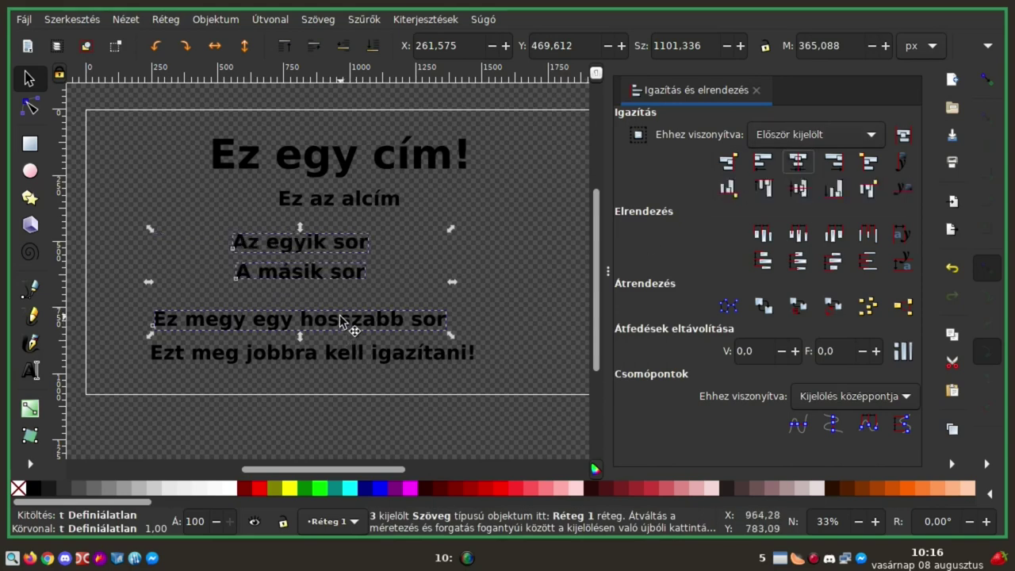
click(396, 278)
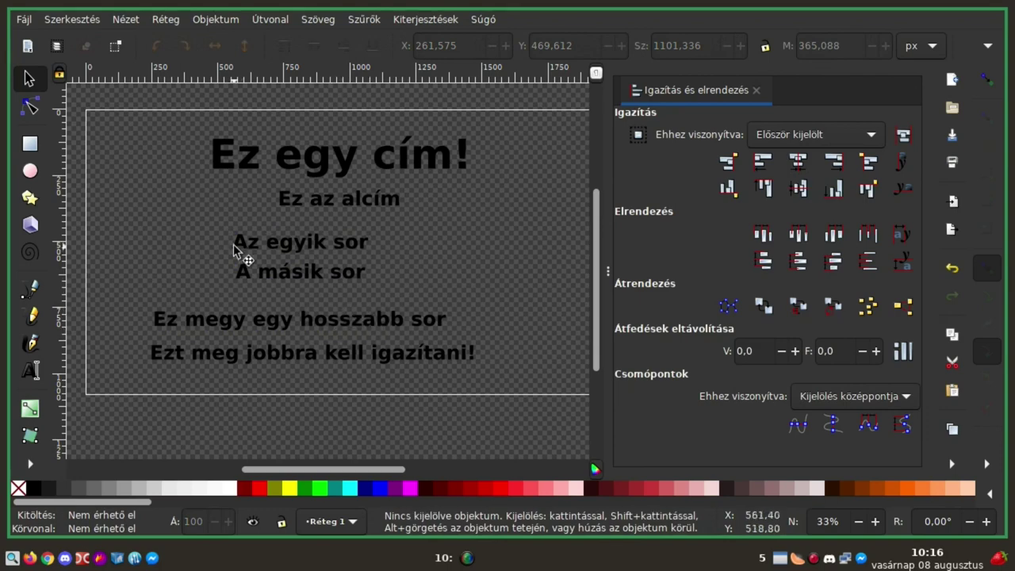
Distribute the centres of "Az egyik sor", "A másik sor" and "Ez megy egy hosszabb sor" at equal vertical distances
click(304, 239)
shift+click(311, 269)
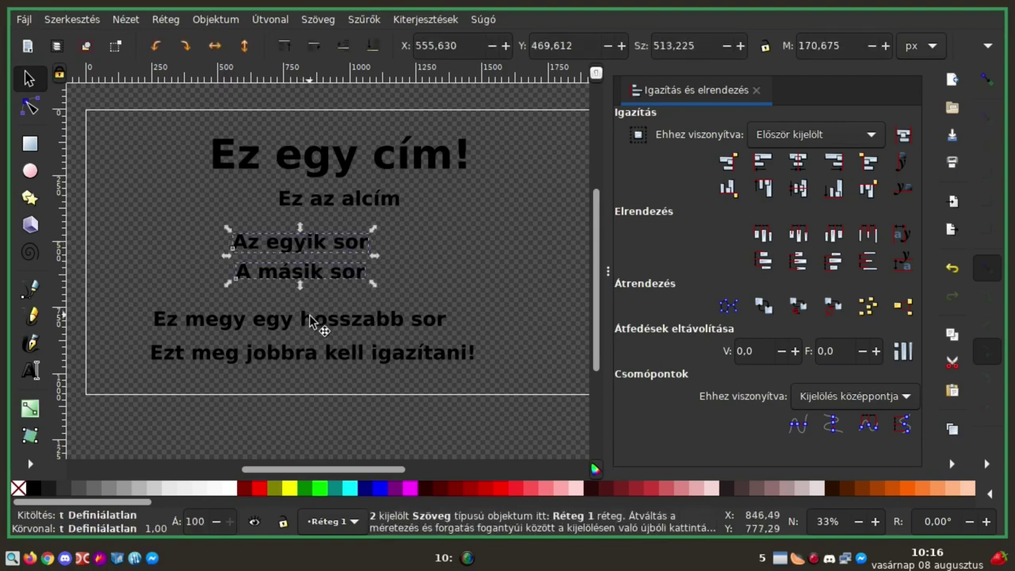
shift+click(309, 315)
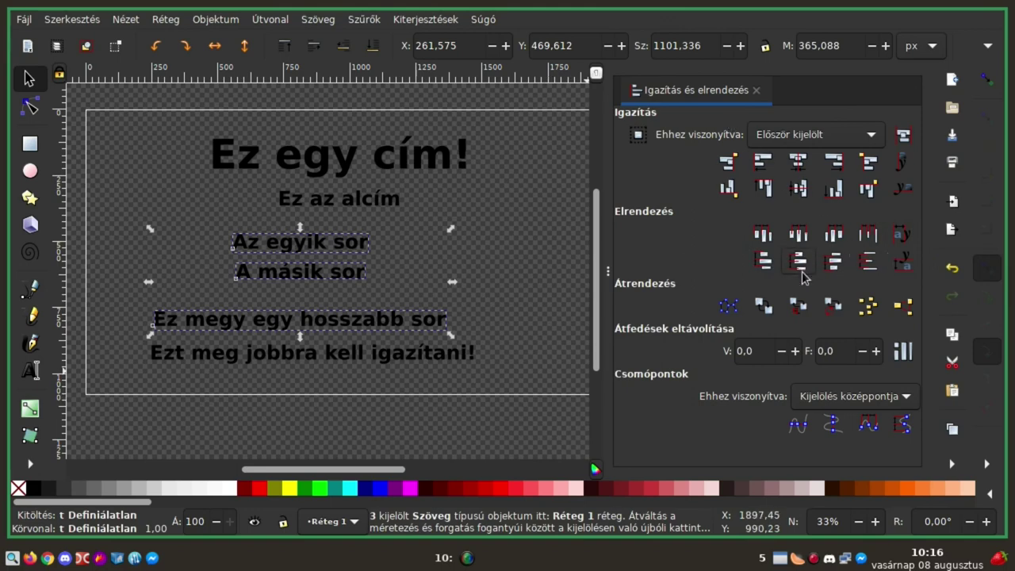
click(799, 261)
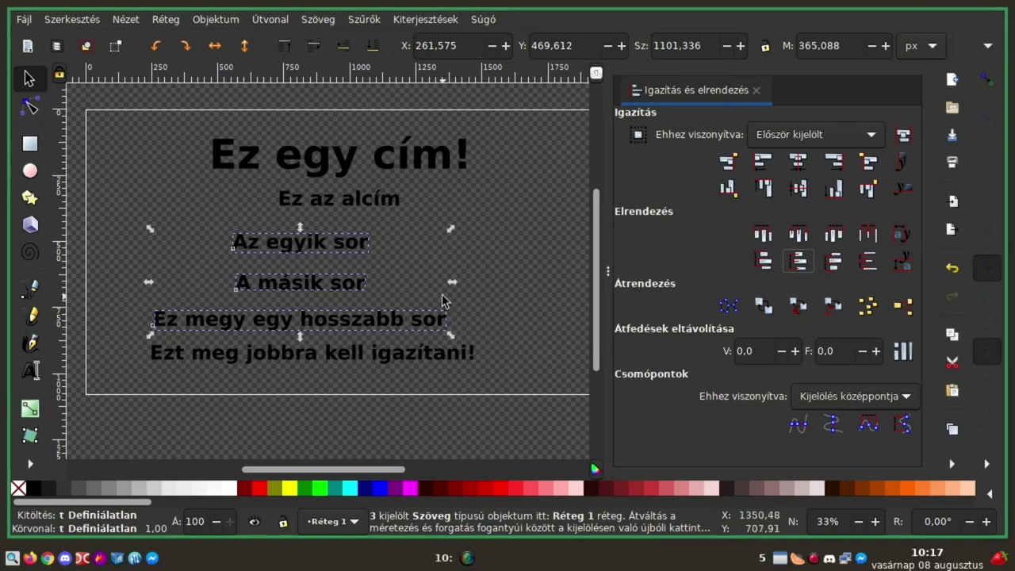
Move the title "Ez egy cím!" and the subtitle "Ez az alcím" together to about X 943 px, Y 91 px
click(317, 158)
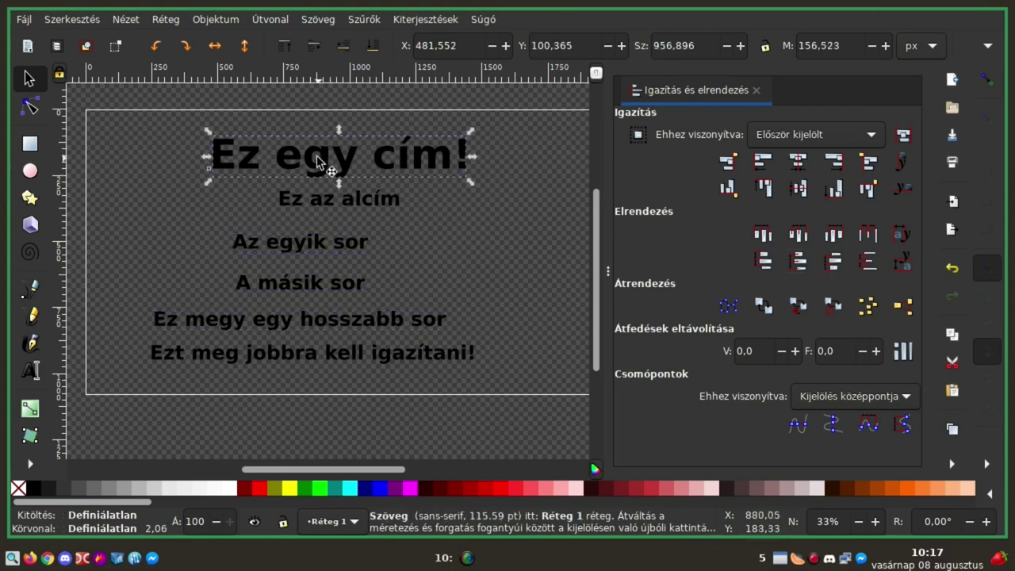
shift+click(336, 205)
drag(325, 163, 449, 163)
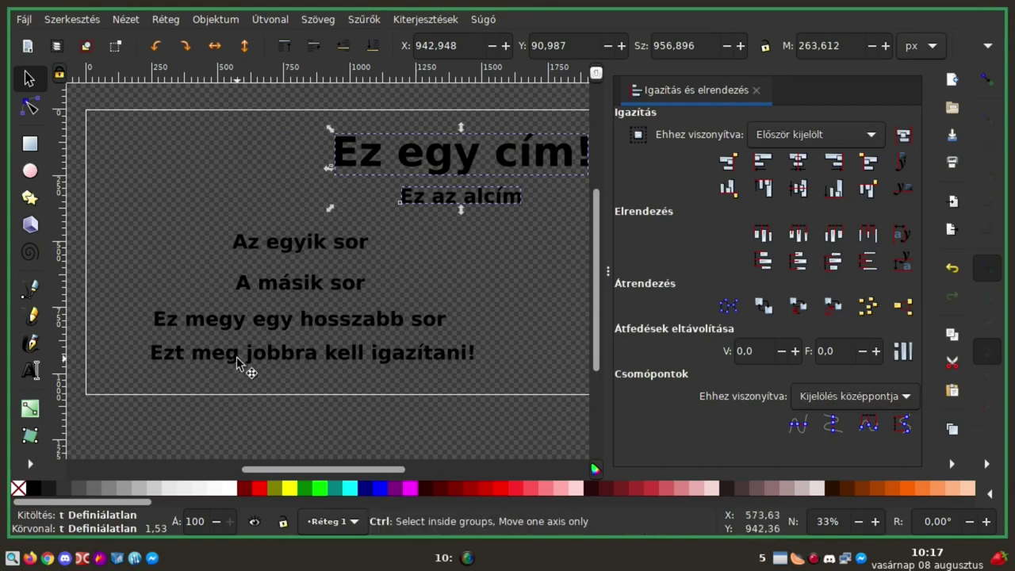
Align the right edges of "Ez az alcím" and "Ezt meg jobbra kell igazítani!" with the right edge of the title
shift+click(236, 357)
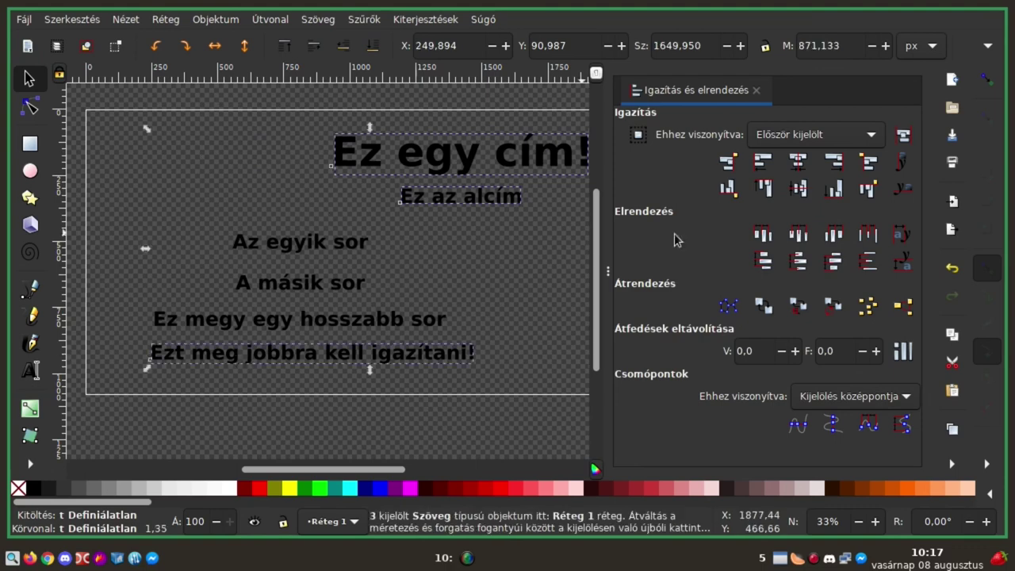
click(834, 162)
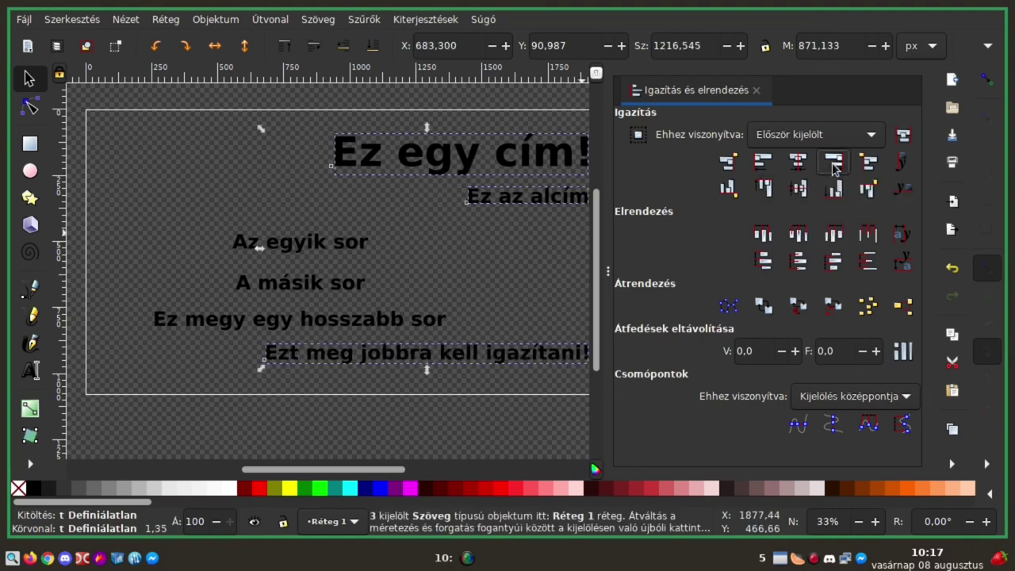
click(487, 200)
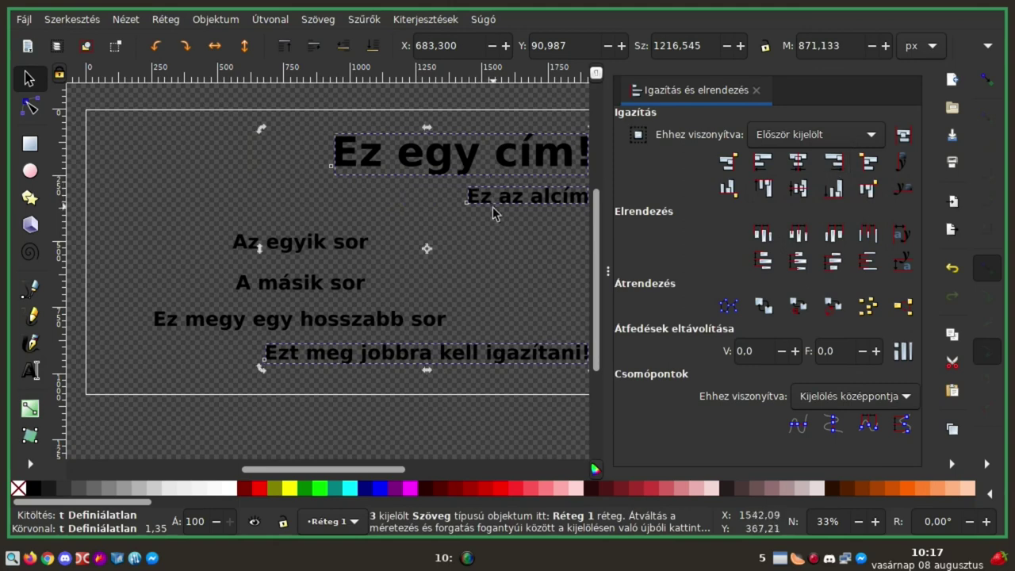
click(506, 297)
Centre the subtitle horizontally on the title again and move both together to about X 407 px, Y 95 px
click(485, 173)
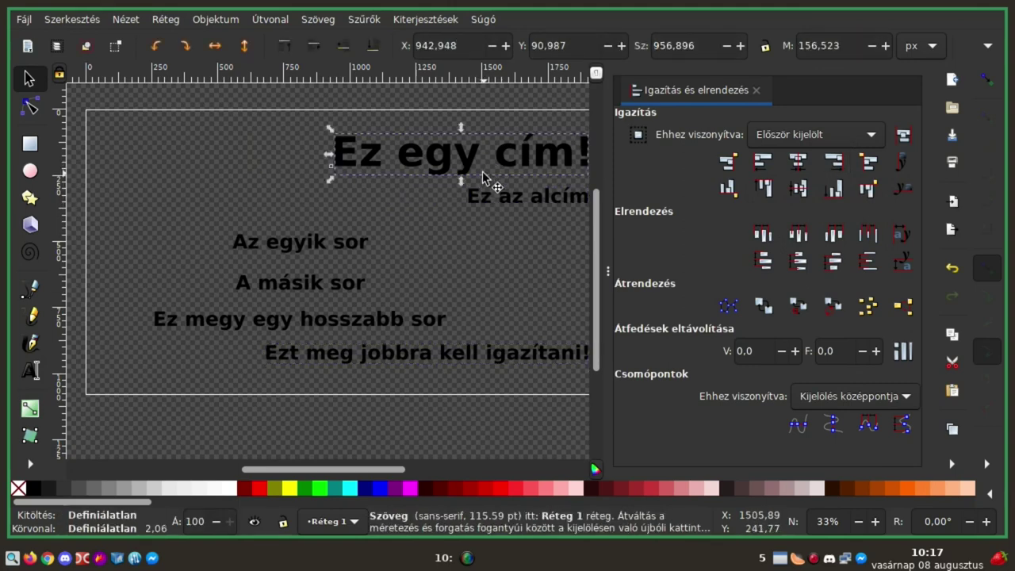
shift+click(488, 197)
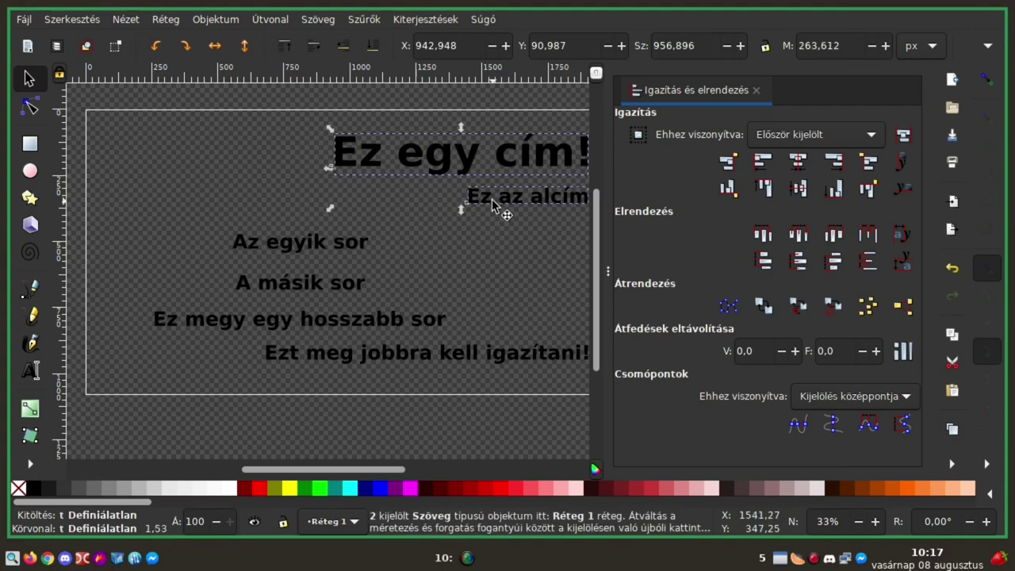
click(798, 162)
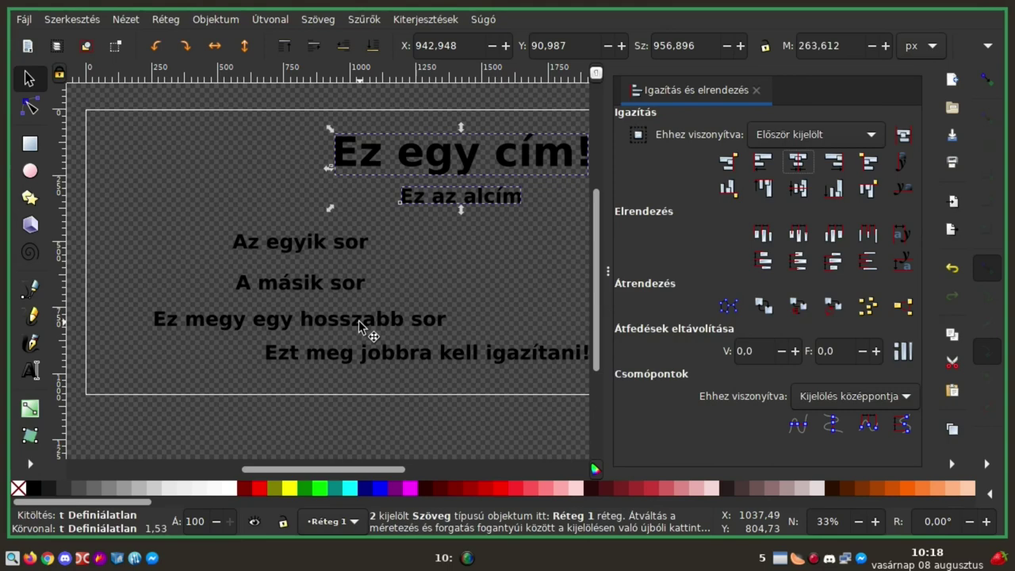
click(758, 91)
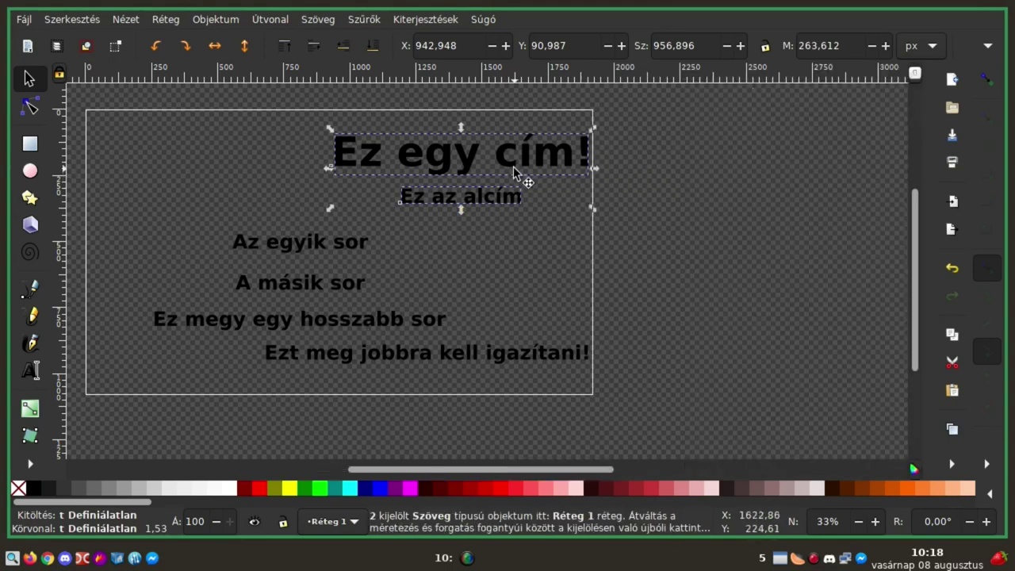
drag(465, 163, 325, 165)
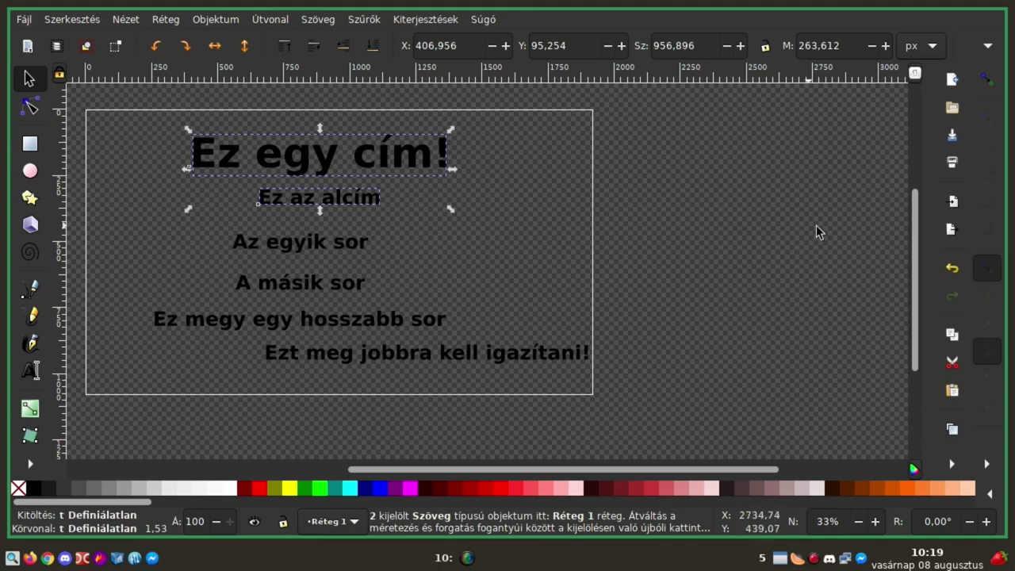
Export the whole page (Lap) as a 1920 × 1080 px PNG, replacing the existing rajz.png
click(954, 229)
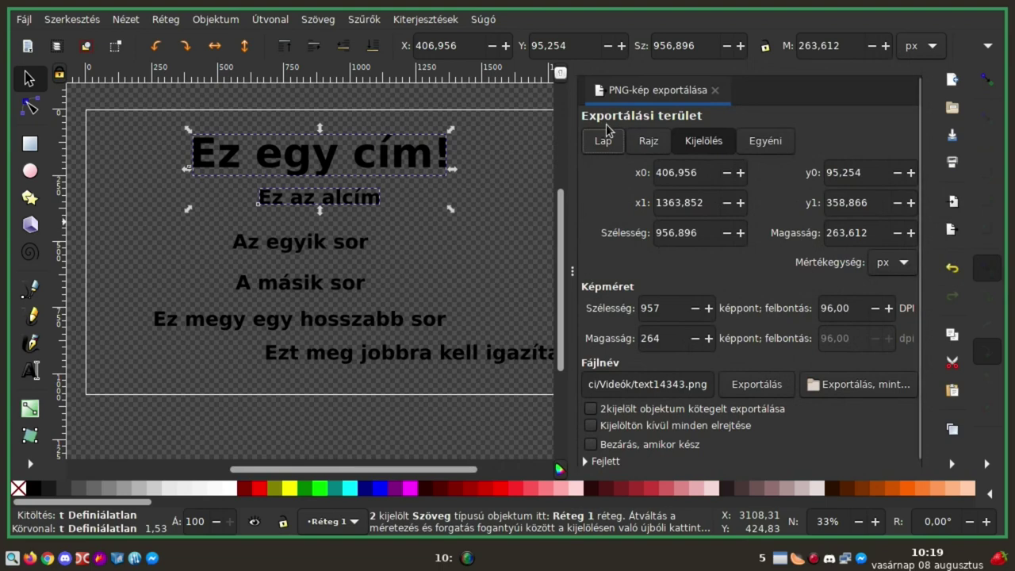
click(605, 141)
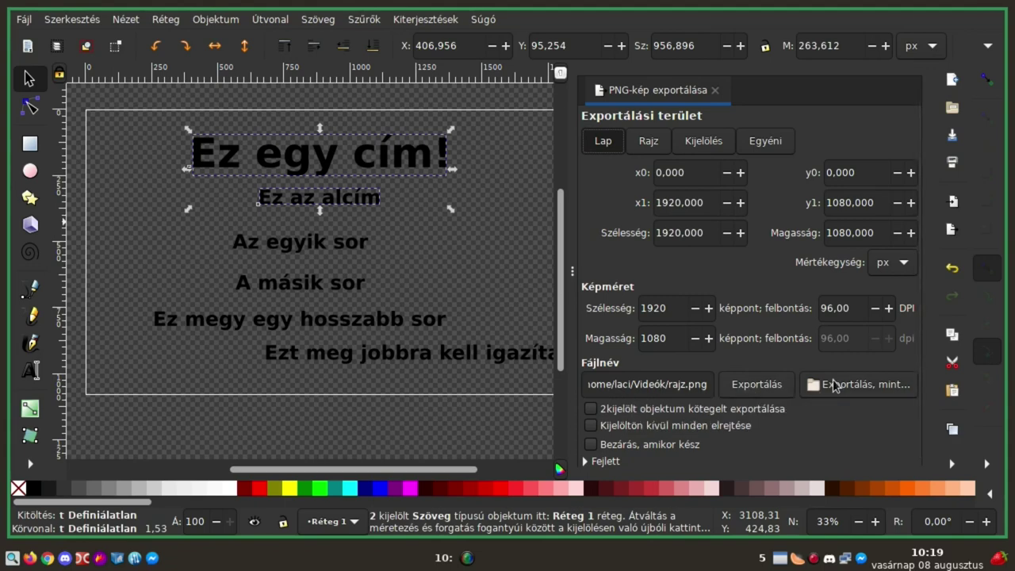
click(750, 388)
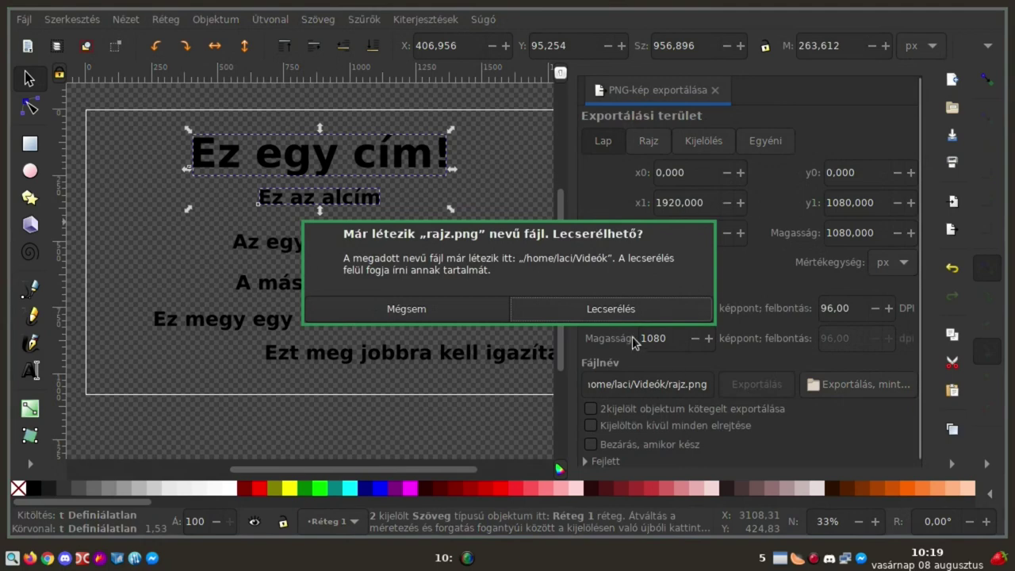
click(613, 314)
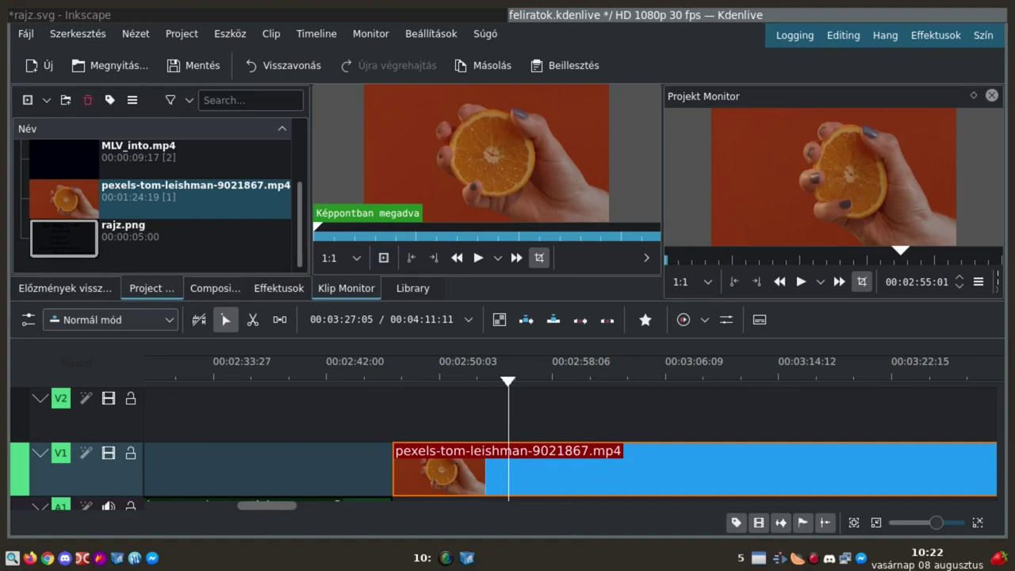
Switch to the file manager to view the exported rajz.png in the Videók folder, and return to Kdenlive
click(467, 557)
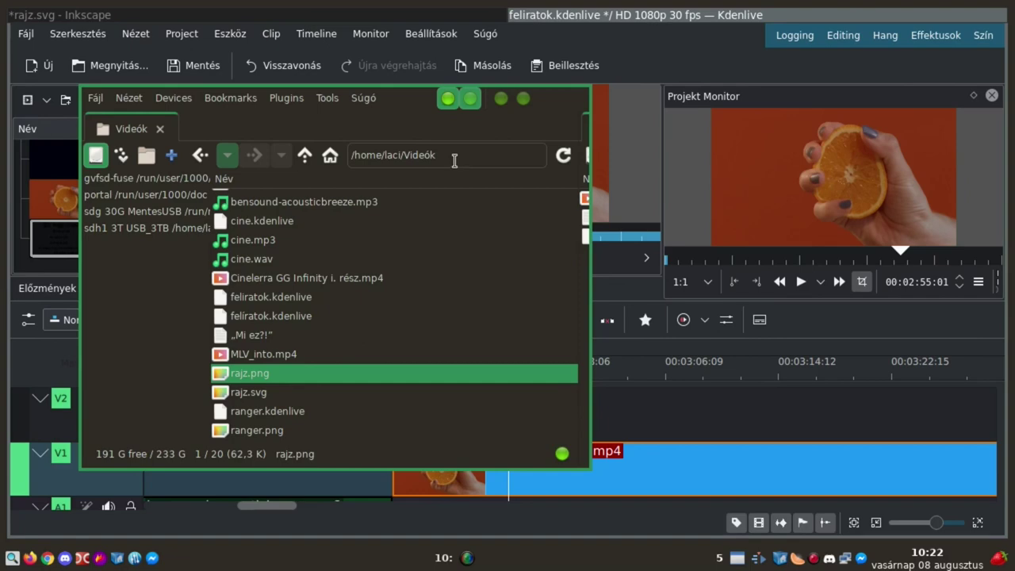
drag(349, 274, 1014, 315)
key(alt+Tab)
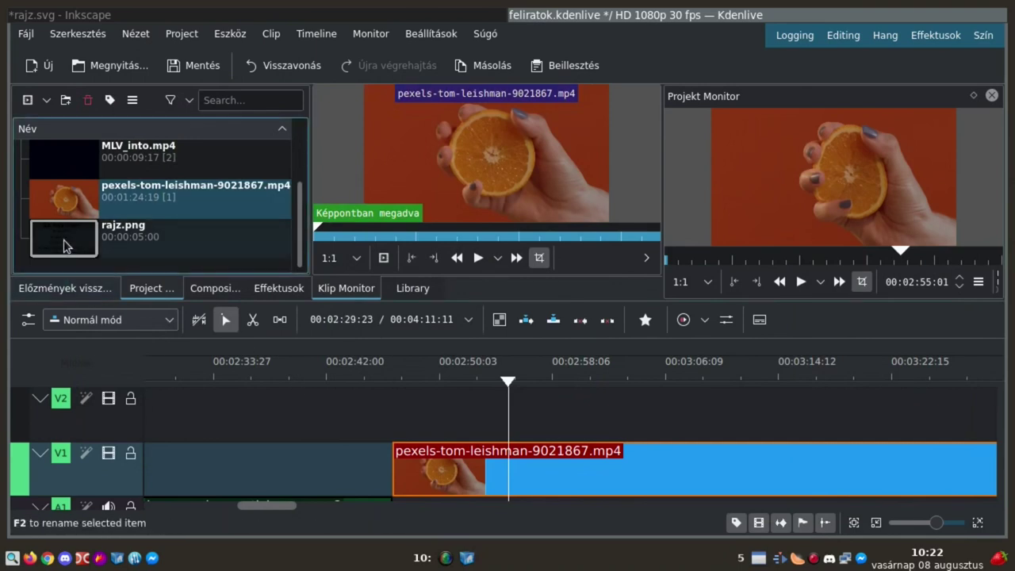
Place rajz.png on track V2 over the pexels-tom-leishman-9021867.mp4 clip, about 19 seconds long, and play that section from near its start
drag(63, 238, 756, 413)
click(604, 380)
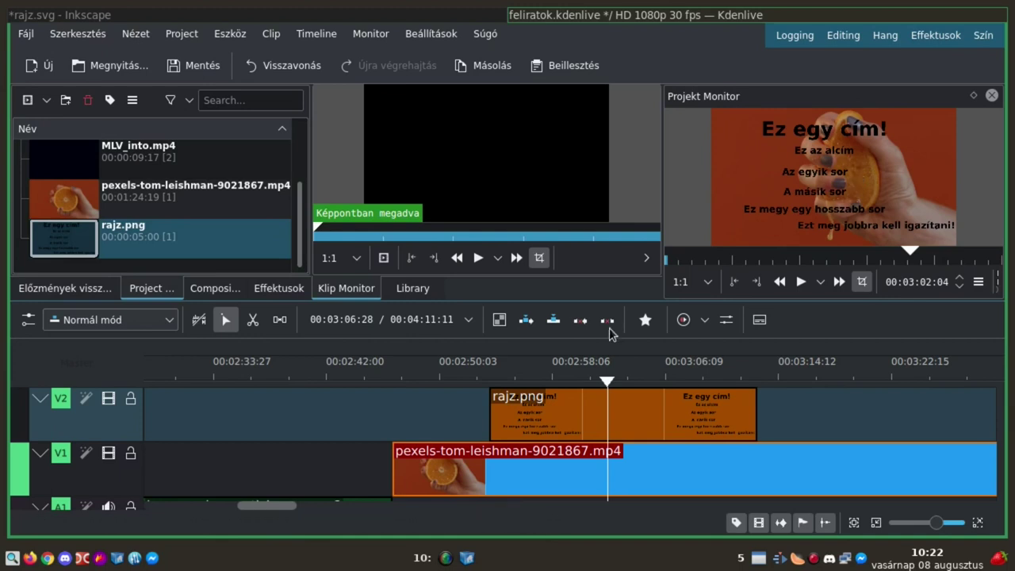
click(500, 379)
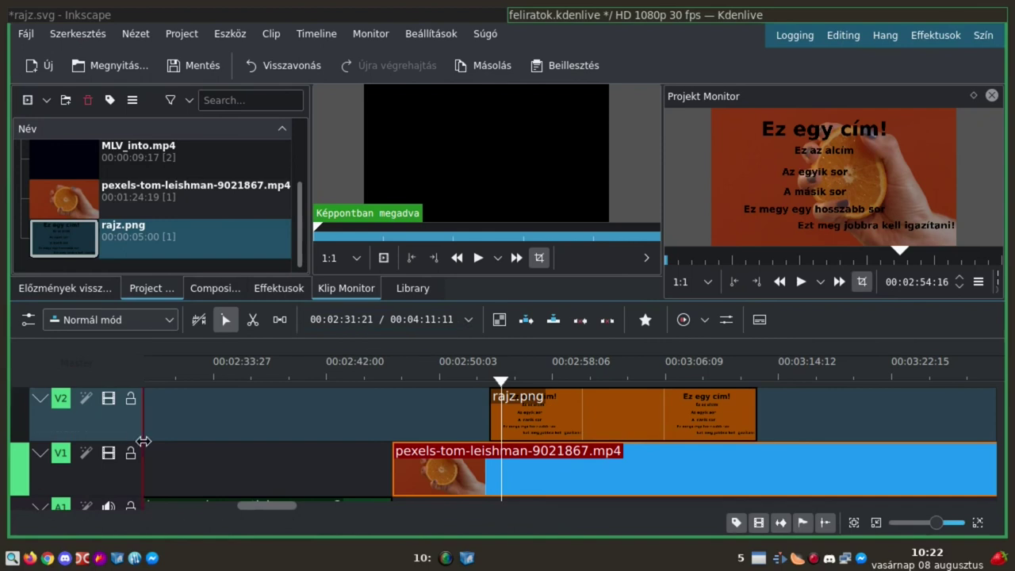
key(space)
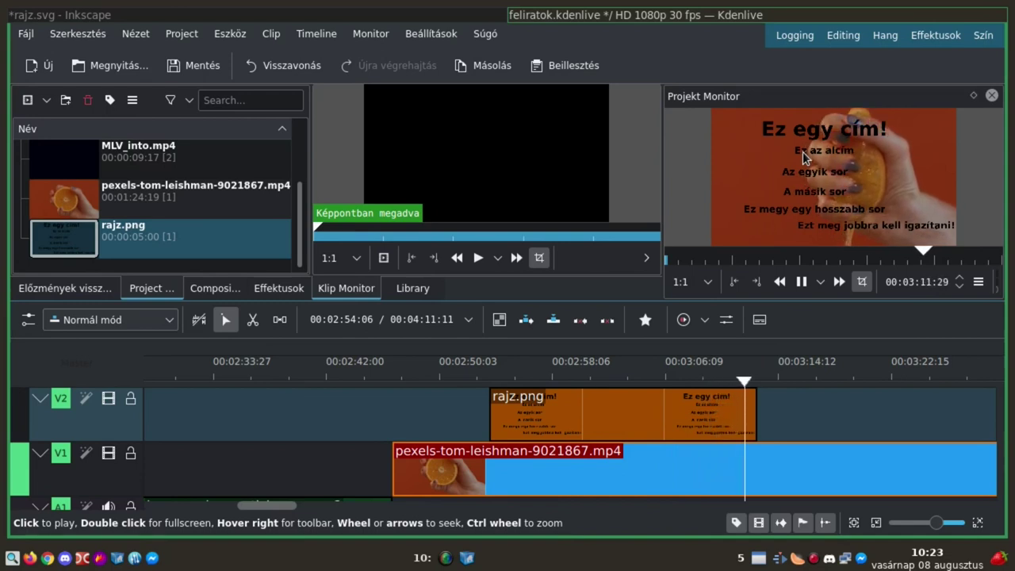
Check the text overlay at two more points in the rajz.png clip and delete the clip from track V2
click(627, 429)
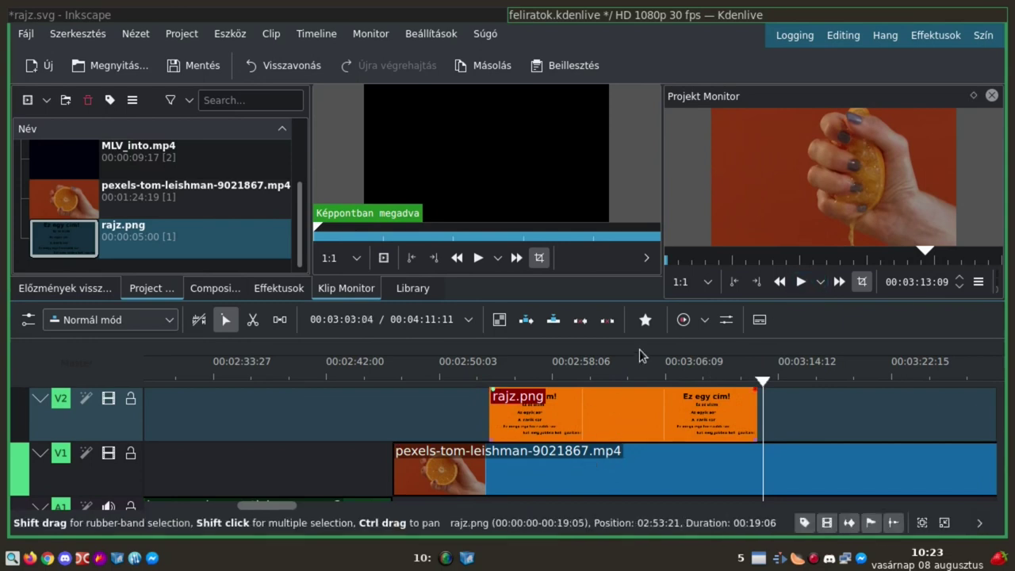
click(630, 376)
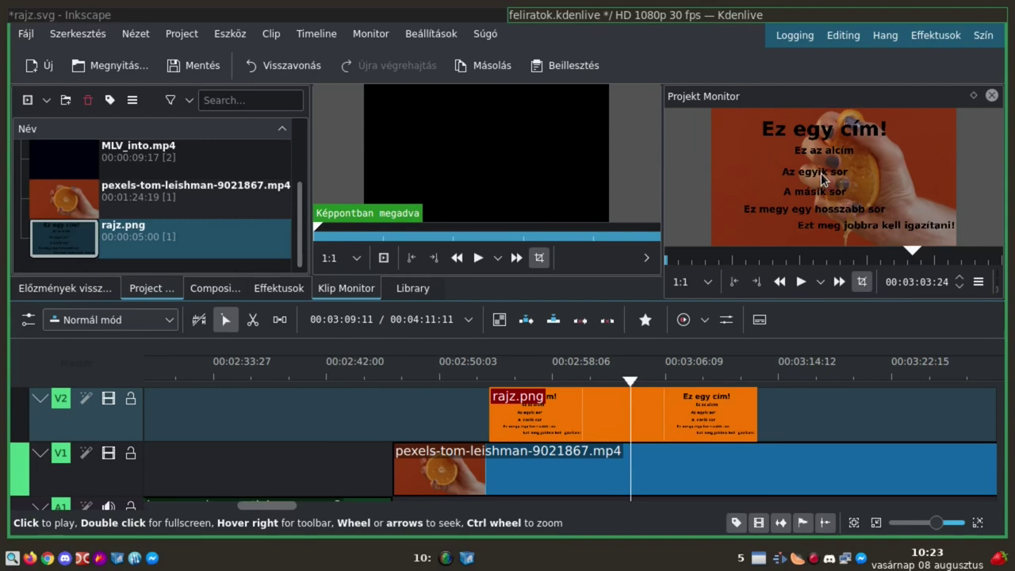
click(517, 370)
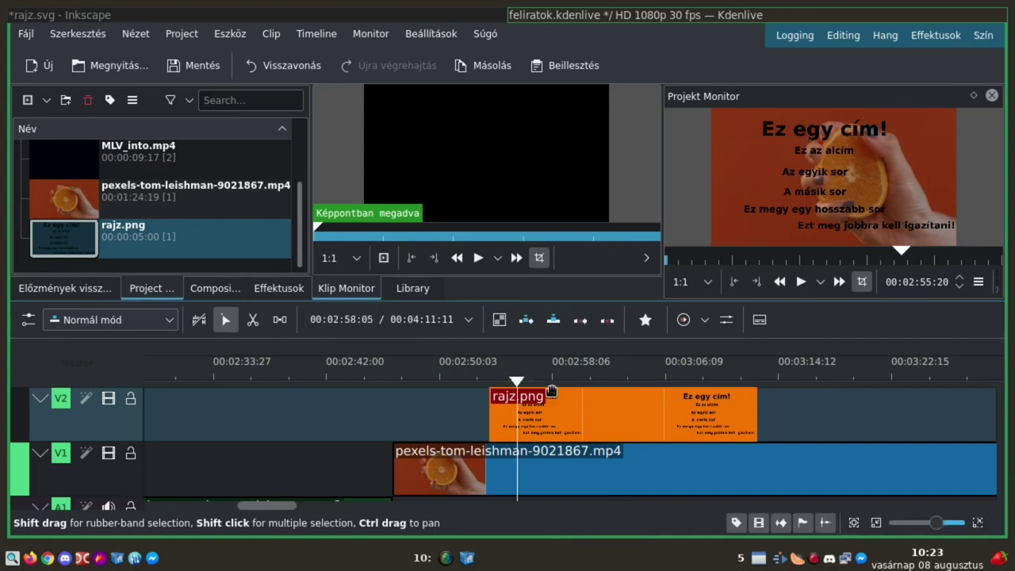
click(537, 419)
key(Delete)
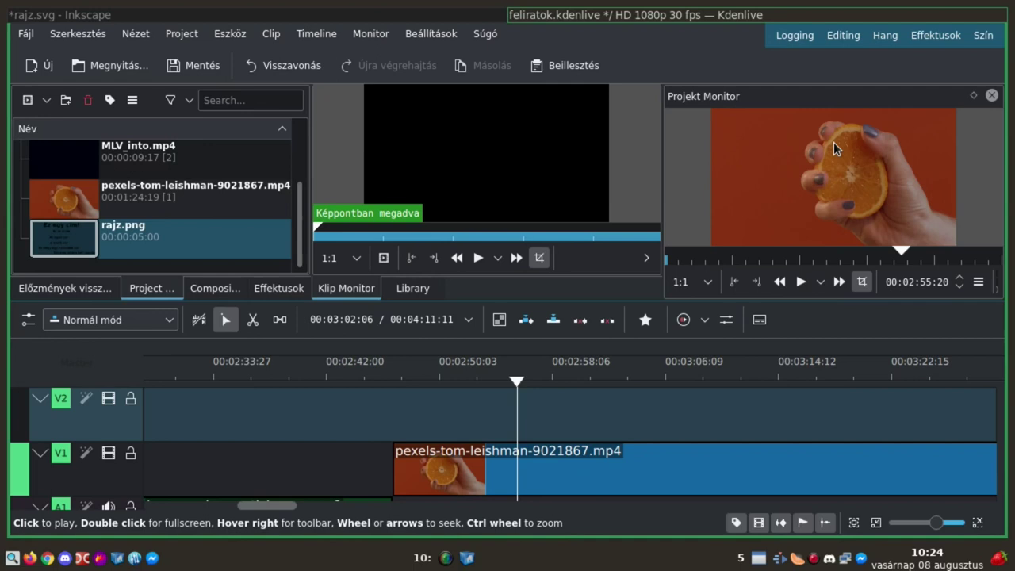
Extract the current project frame of the orange into the project as narancs.png in the Videók folder
right_click(749, 158)
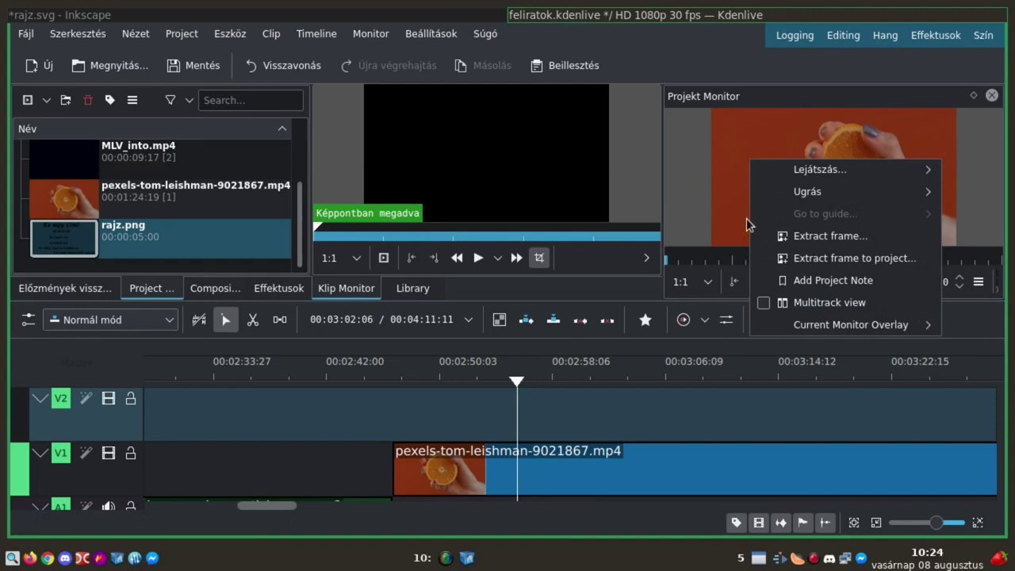
mouse_move(759, 199)
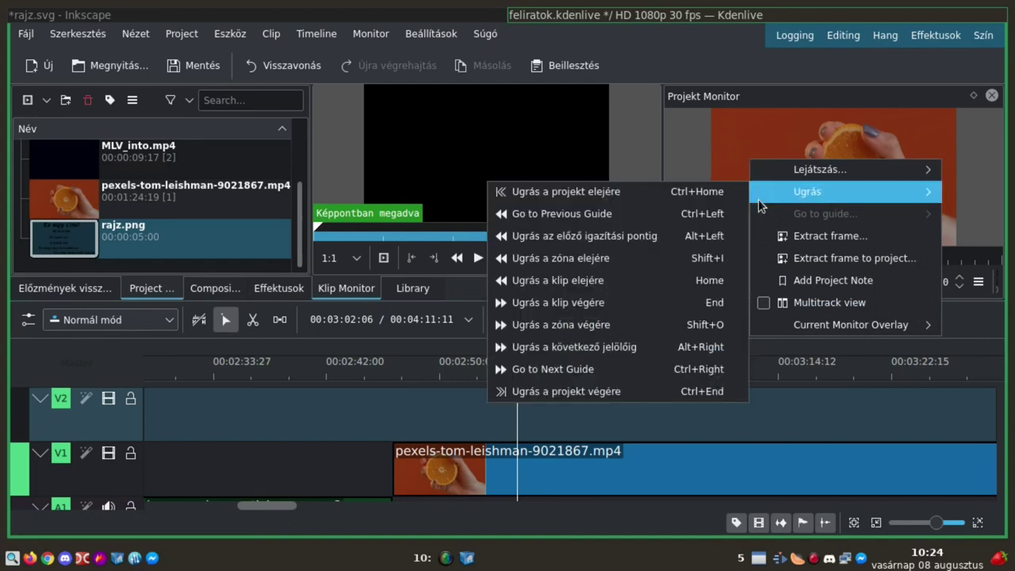
click(829, 258)
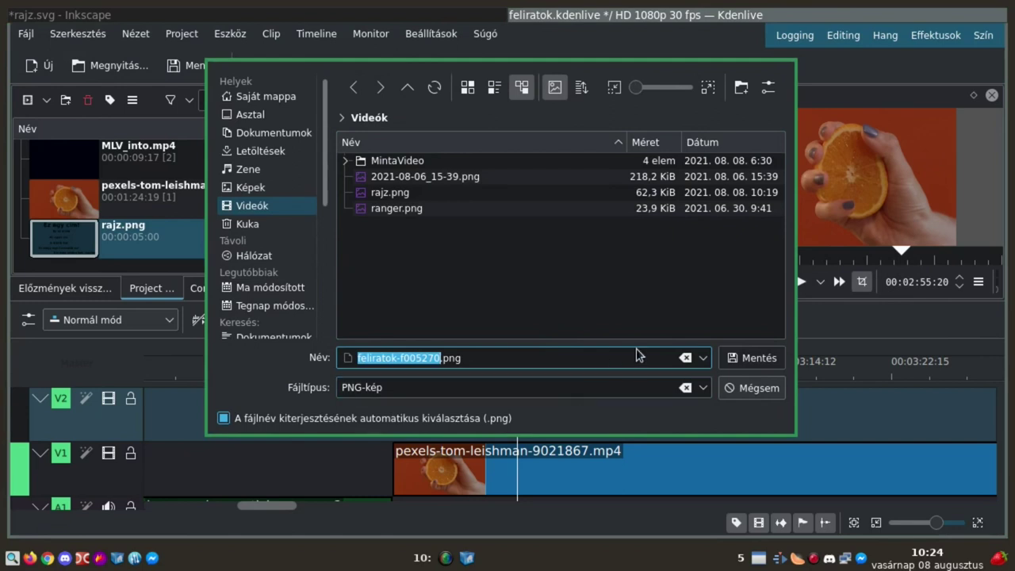
key(BackSpace)
text(narancs)
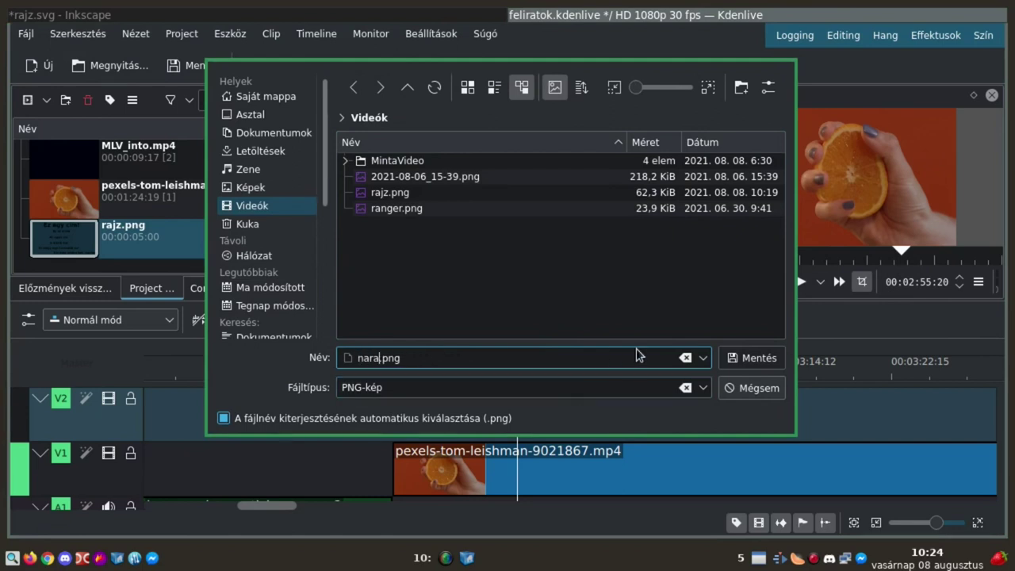
click(732, 363)
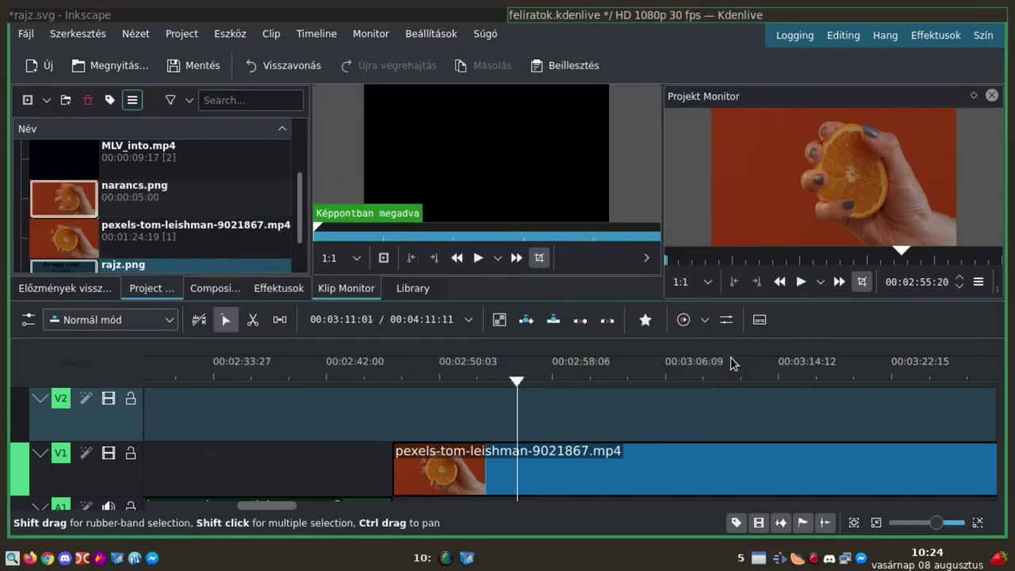
Switch to Inkscape, add the 1920 × 1080 orange frame to the page and send it behind all the text lines
click(758, 560)
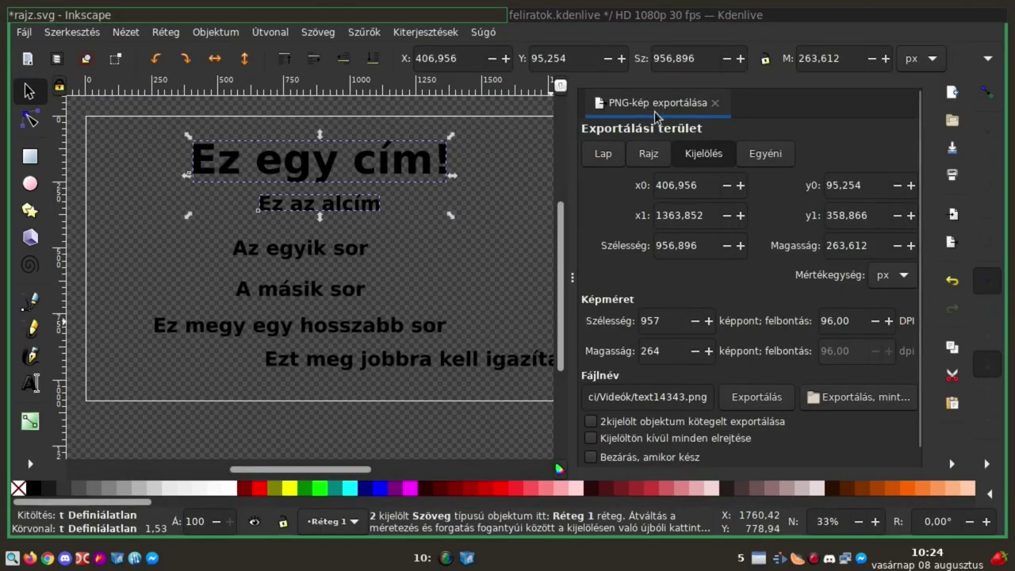
click(715, 103)
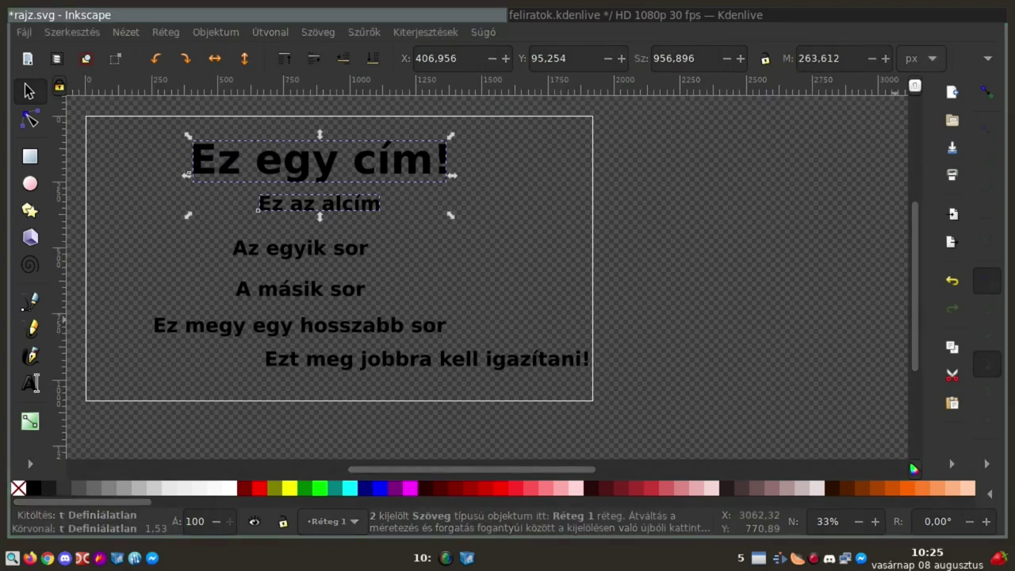
drag(369, 270, 370, 274)
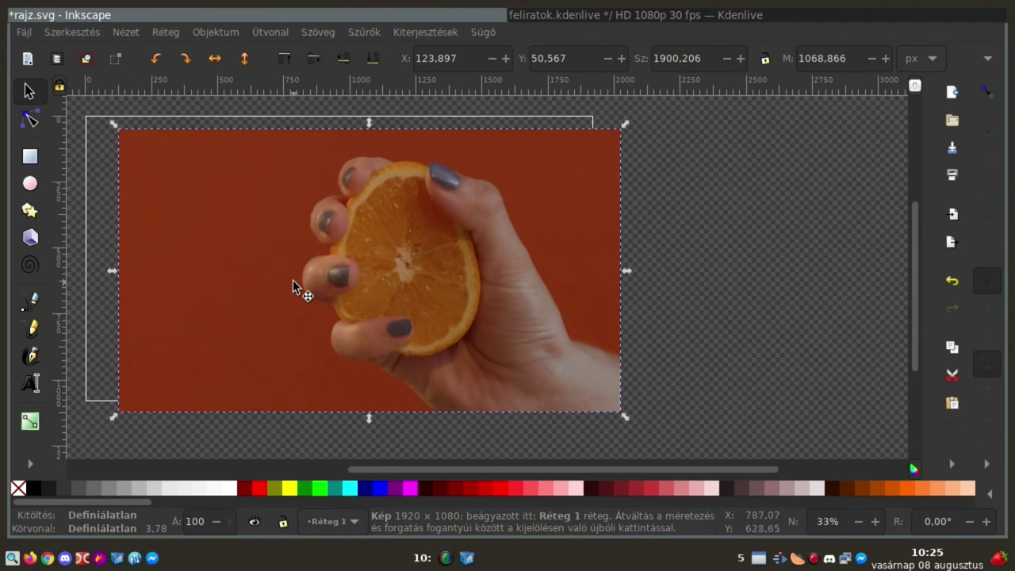
click(255, 234)
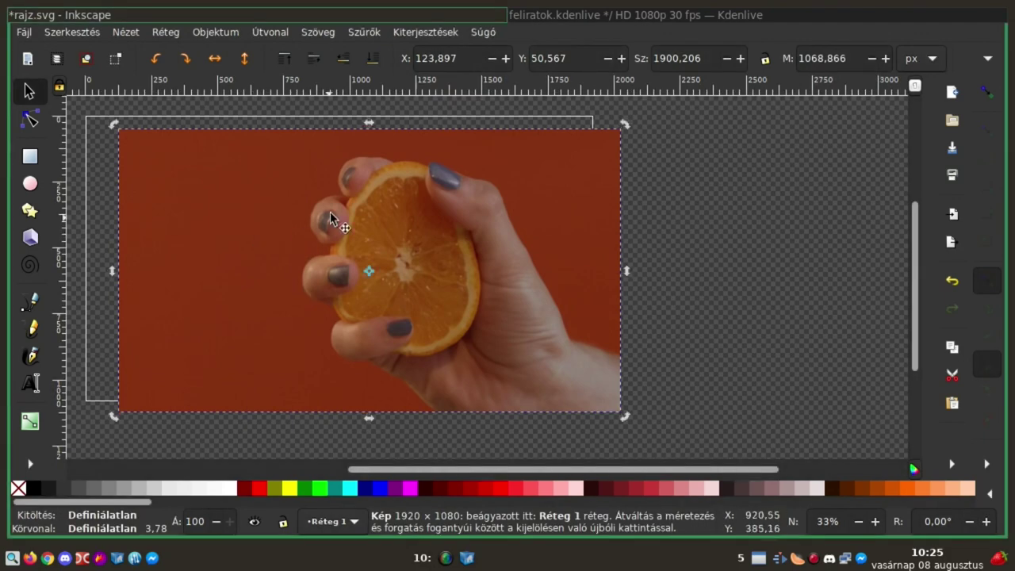
click(372, 58)
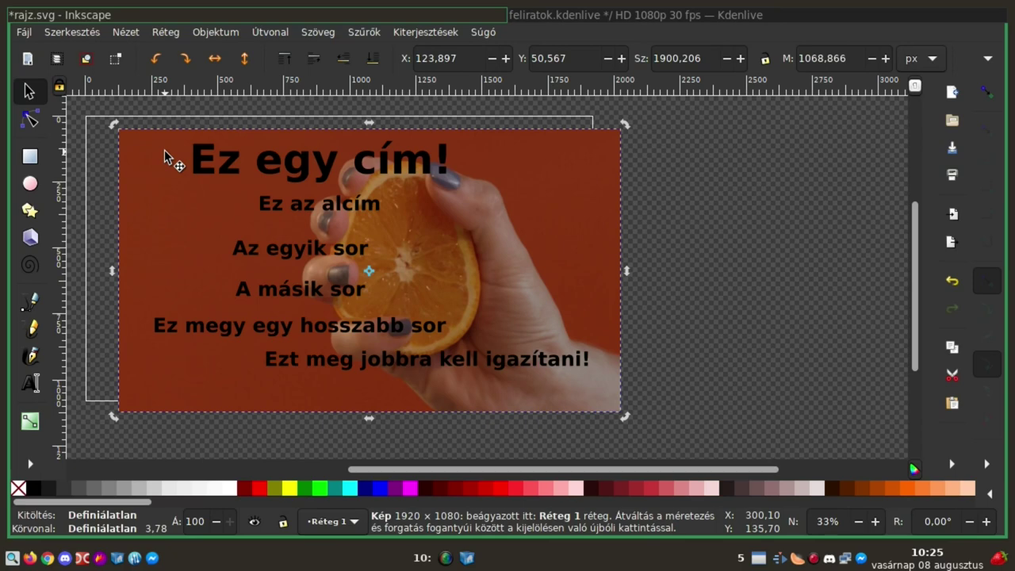
Centre the orange image horizontally and vertically relative to the page (Lap)
click(952, 465)
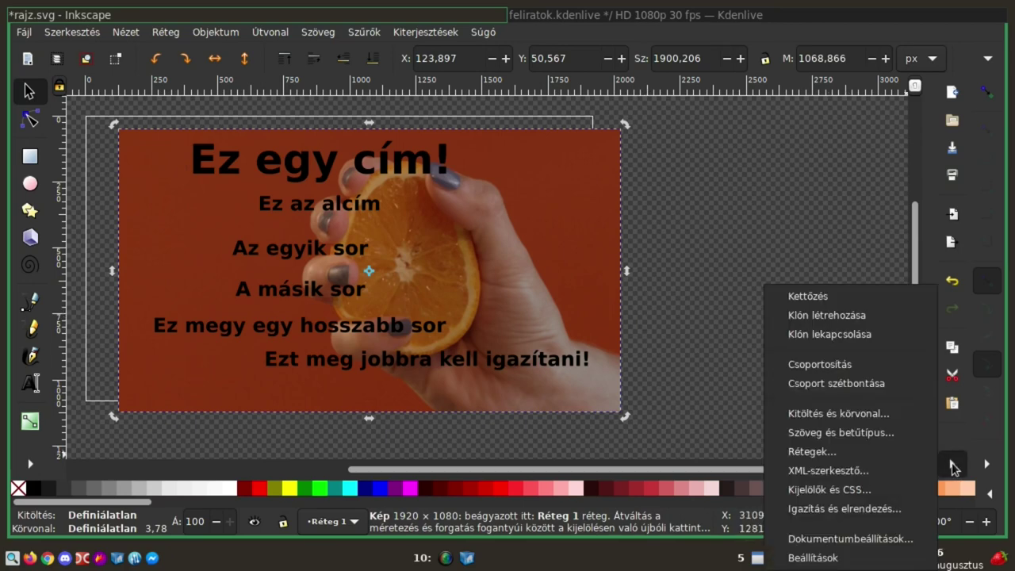
click(871, 509)
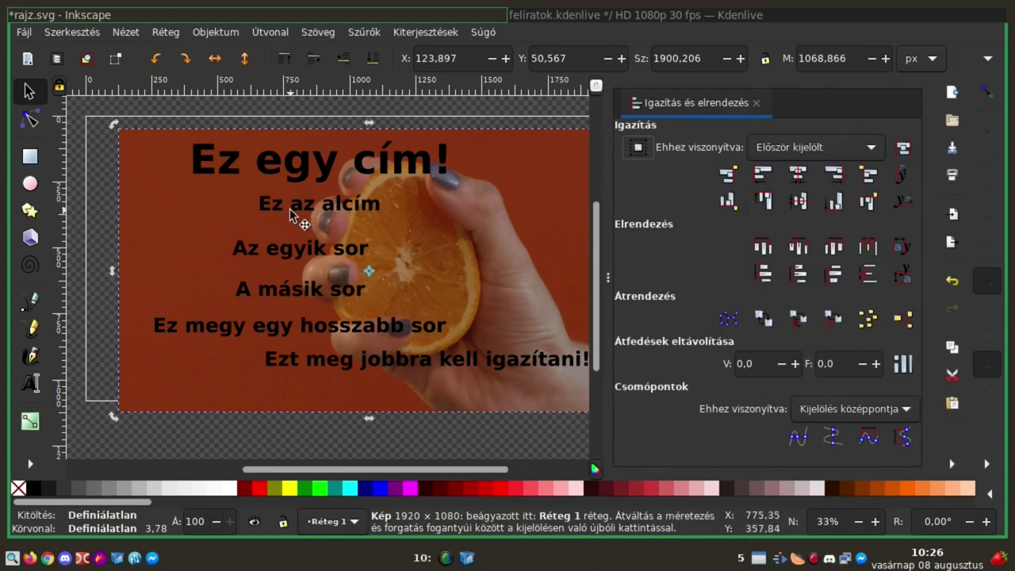
click(834, 148)
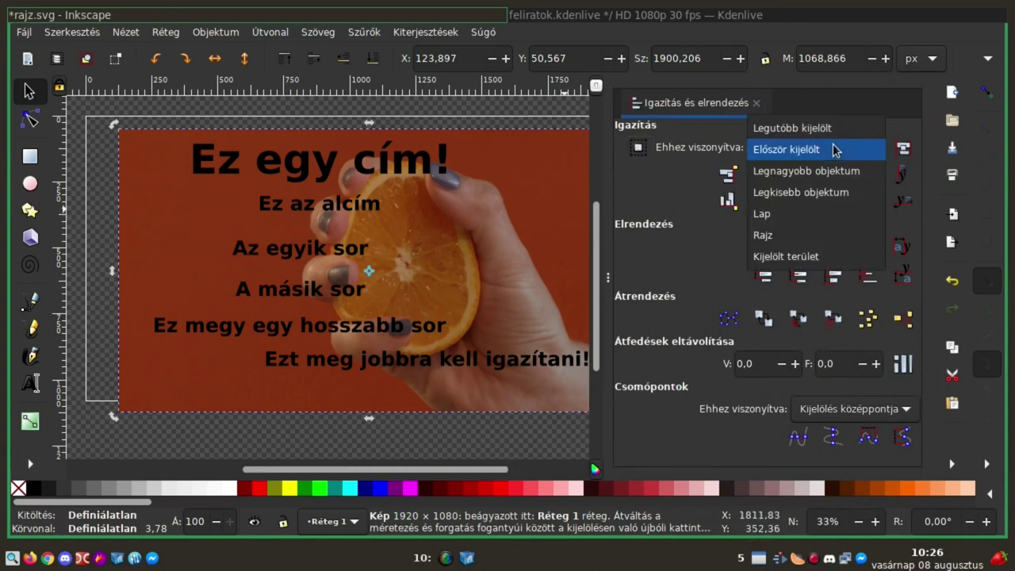
click(802, 214)
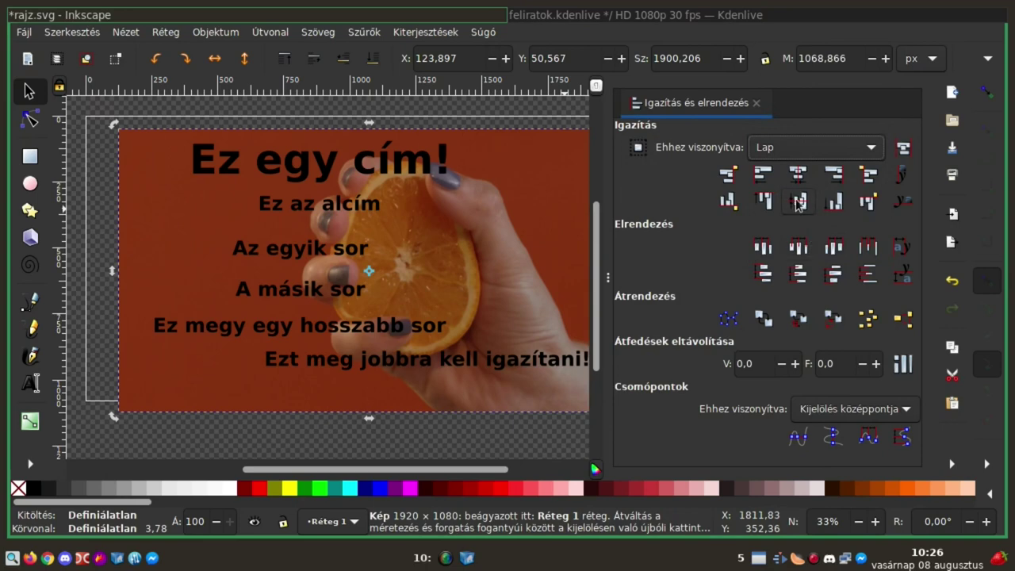
click(798, 201)
click(798, 174)
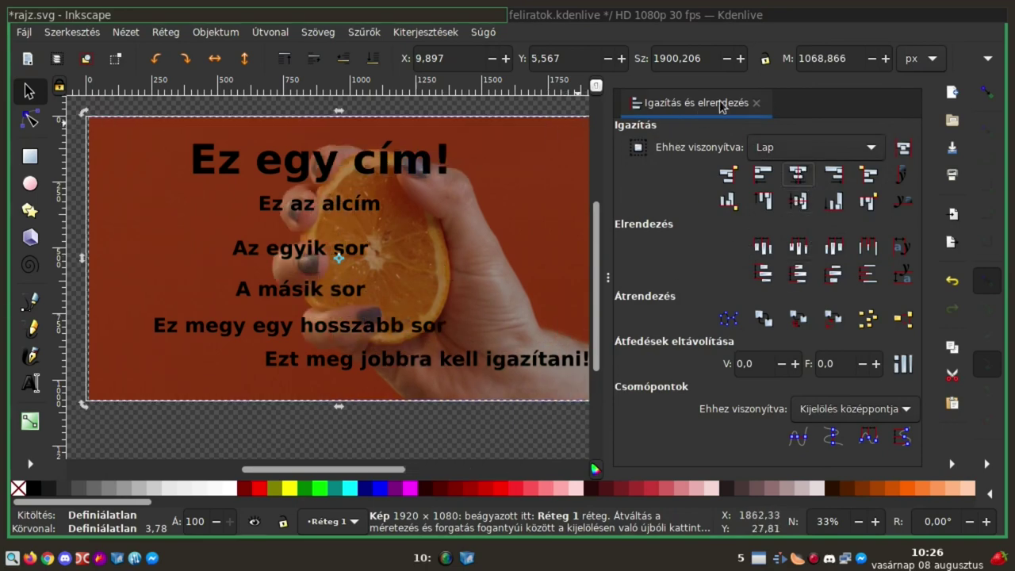
click(756, 103)
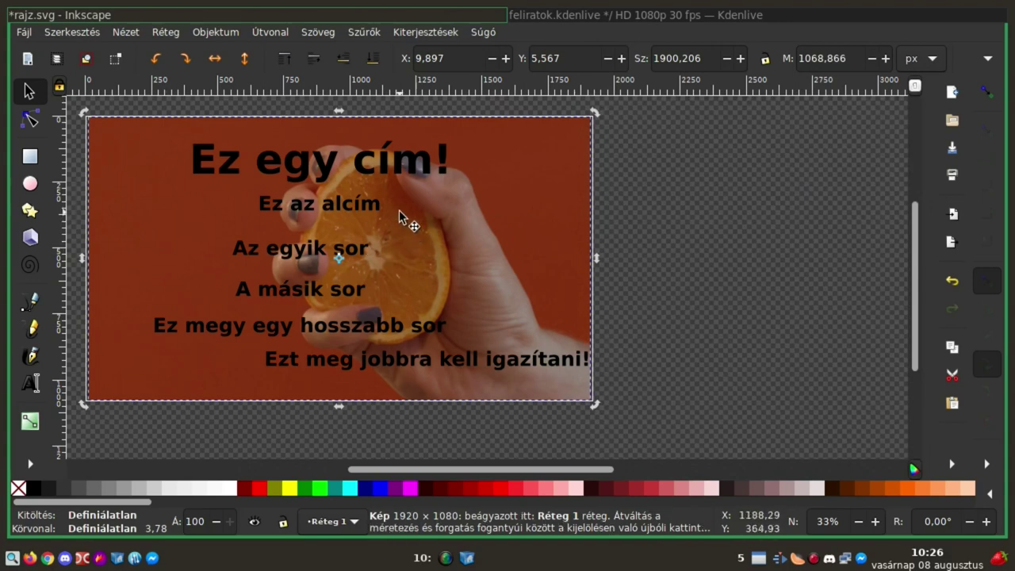
Shrink "Ez egy cím!" to about 722 px wide in the page's upper left and move "Ez az alcím" and "Az egyik sor" beneath it
click(332, 170)
drag(308, 167, 229, 163)
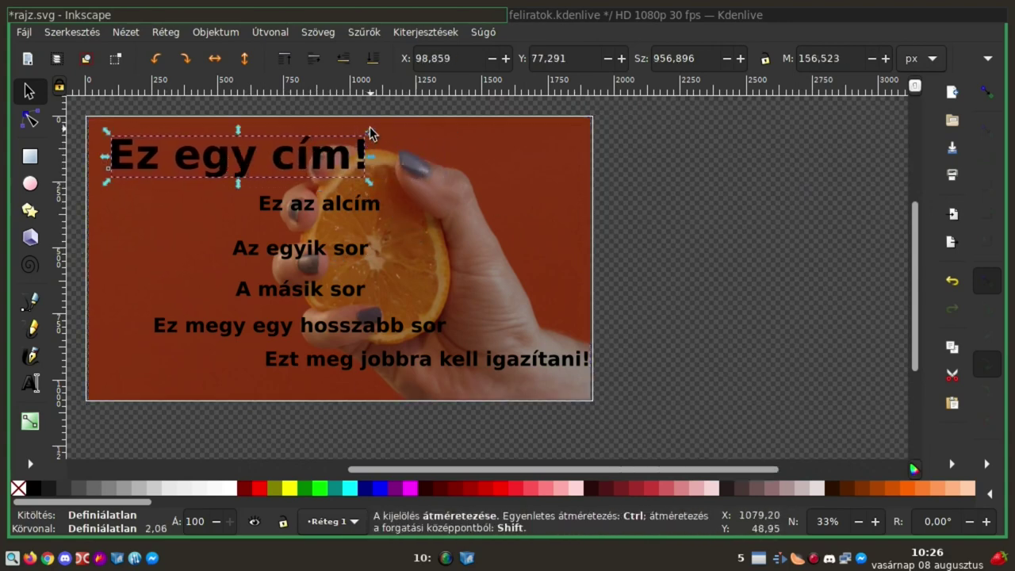
drag(368, 131, 309, 151)
drag(226, 166, 214, 154)
drag(299, 200, 171, 188)
drag(304, 248, 186, 228)
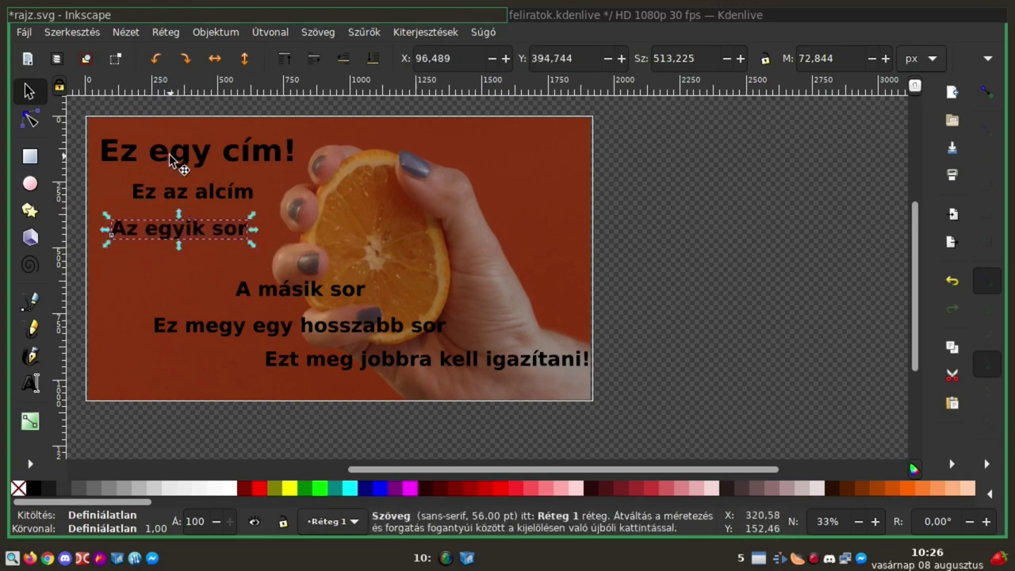
Centre "Ez az alcím" horizontally under "Ez egy cím!", aligning relative to the first selected object (Először kijelölt)
click(174, 159)
shift+click(206, 184)
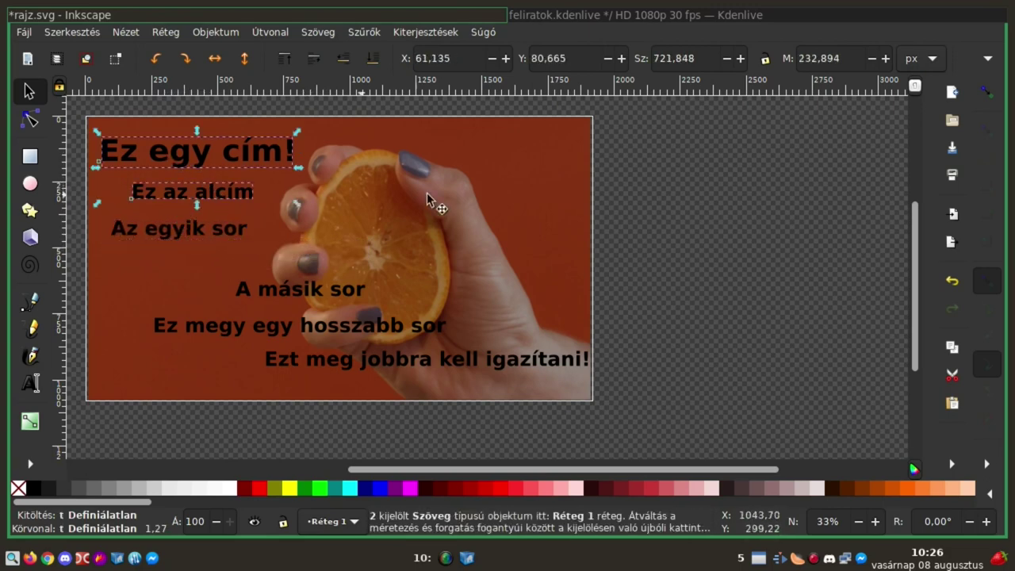
click(953, 467)
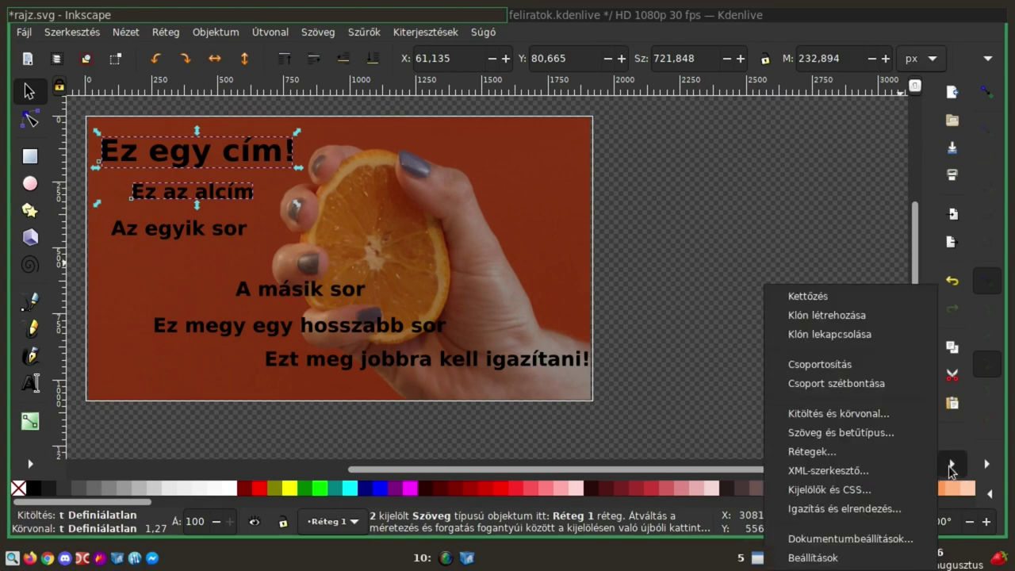
click(857, 509)
click(777, 147)
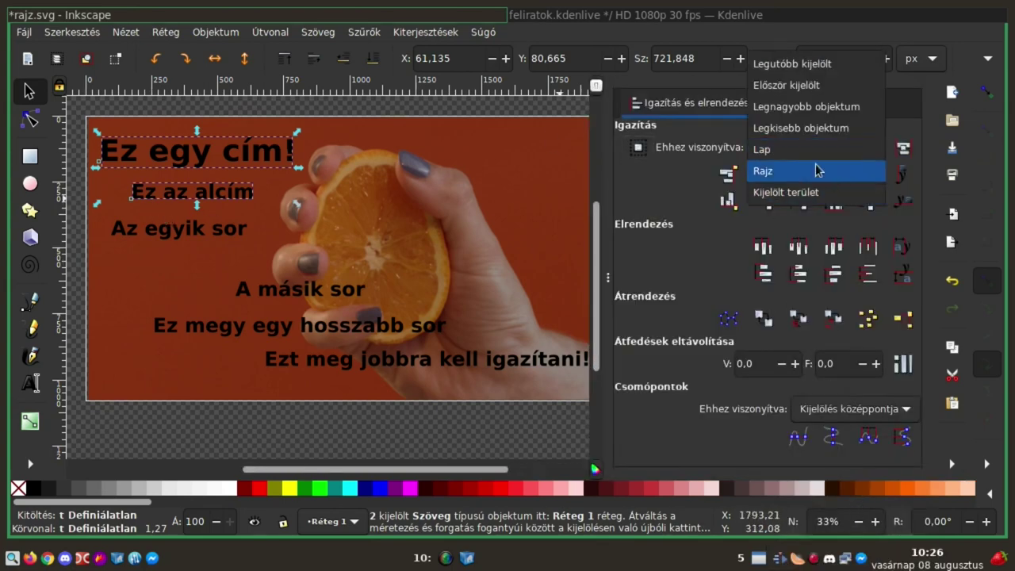
click(809, 86)
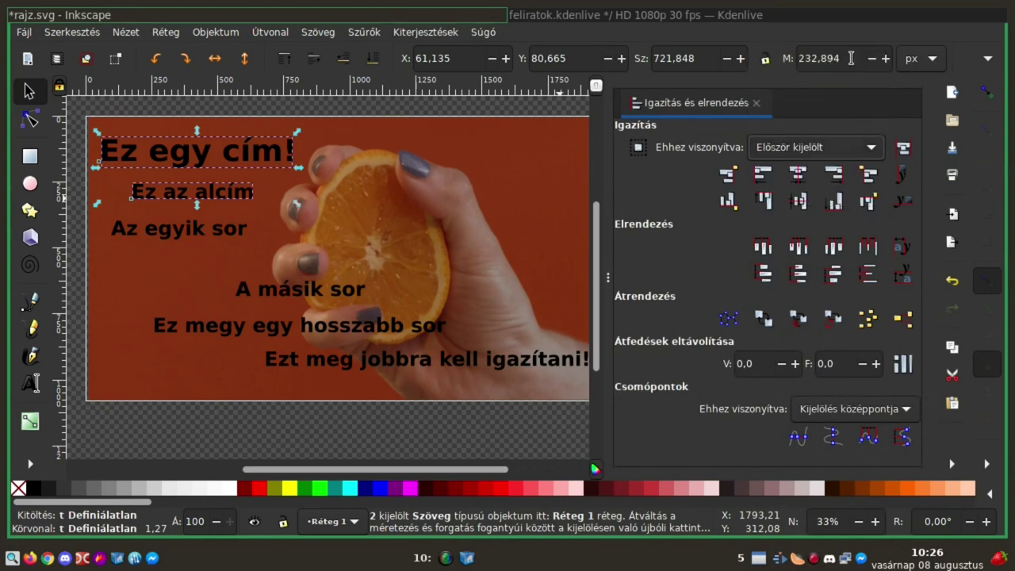
click(798, 173)
Centre "A másik sor" horizontally under "Az egyik sor"
click(173, 231)
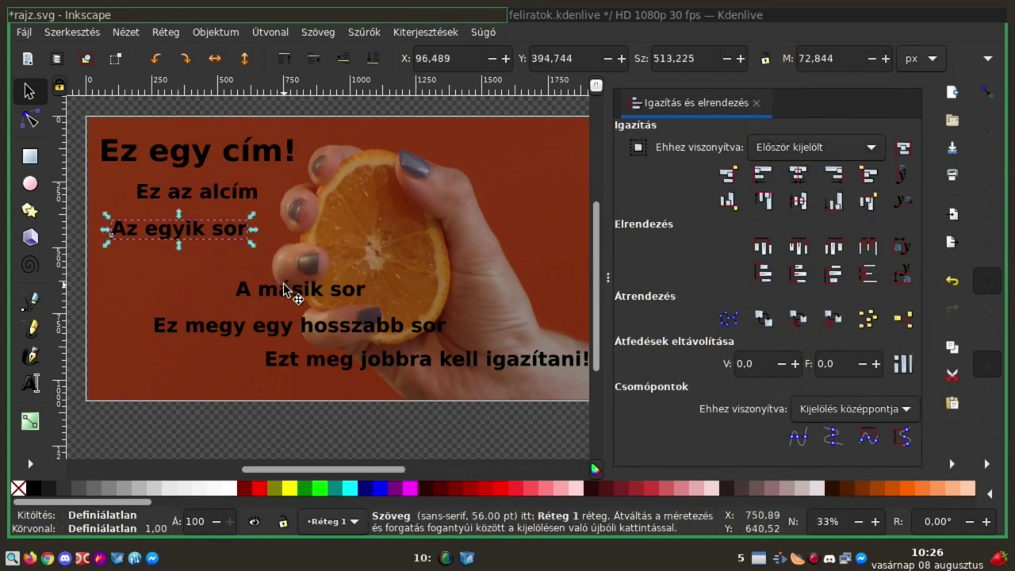
shift+click(286, 289)
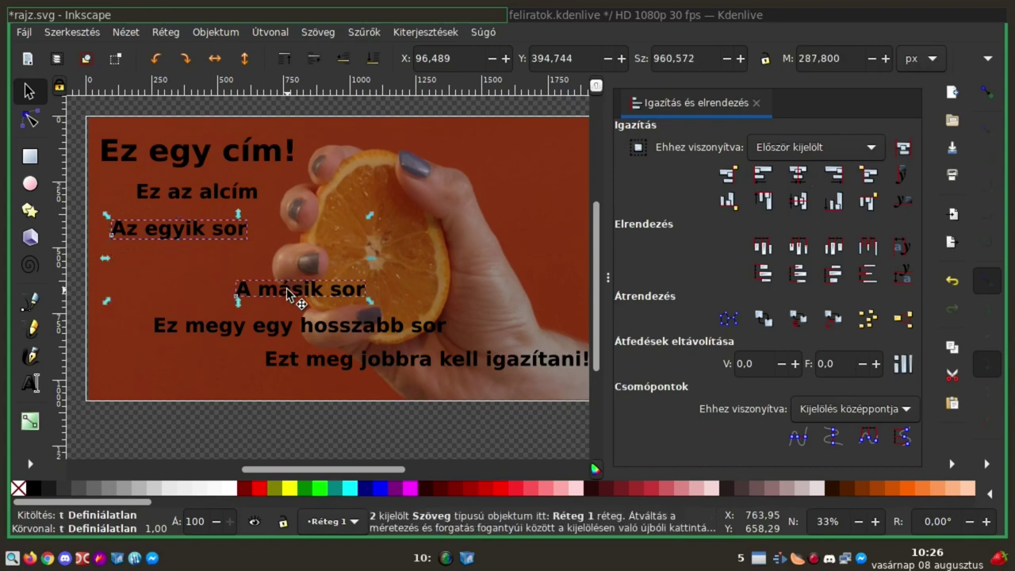
click(798, 174)
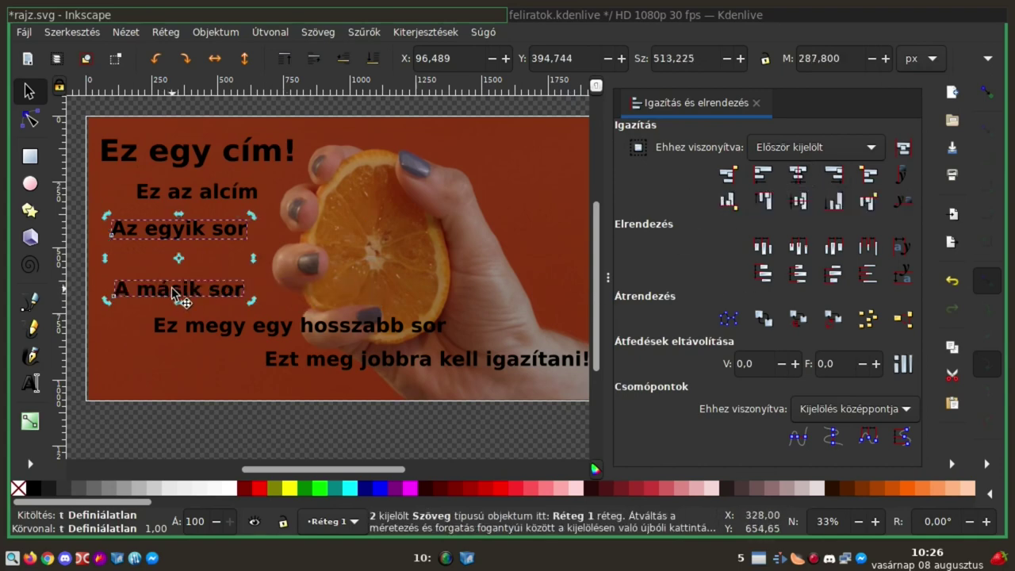
Move "A másik sor" up close beneath "Az egyik sor" and delete the line "Ez megy egy hosszabb sor"
click(230, 327)
drag(227, 323, 187, 324)
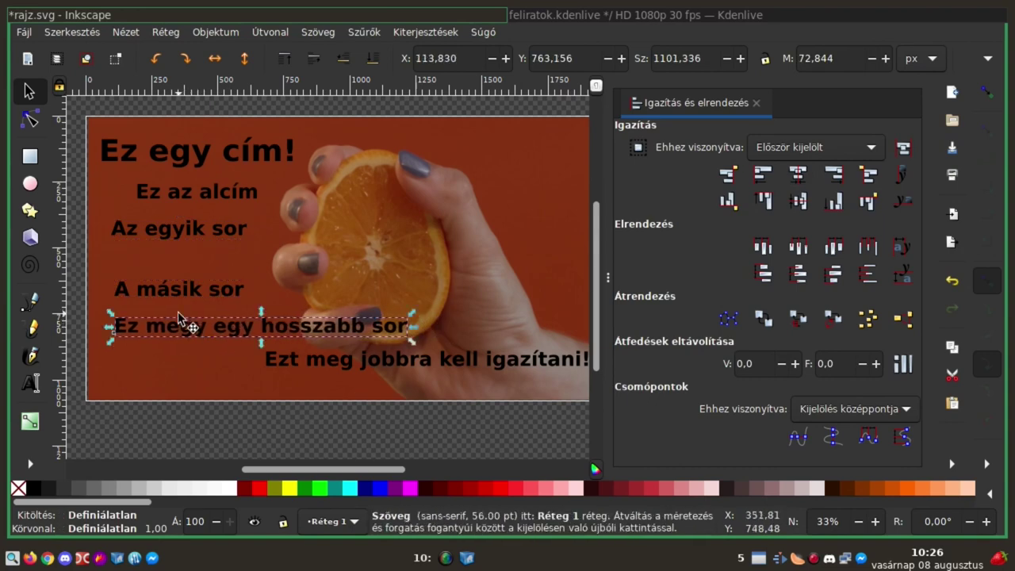
drag(170, 289, 168, 257)
drag(173, 325, 173, 301)
key(Delete)
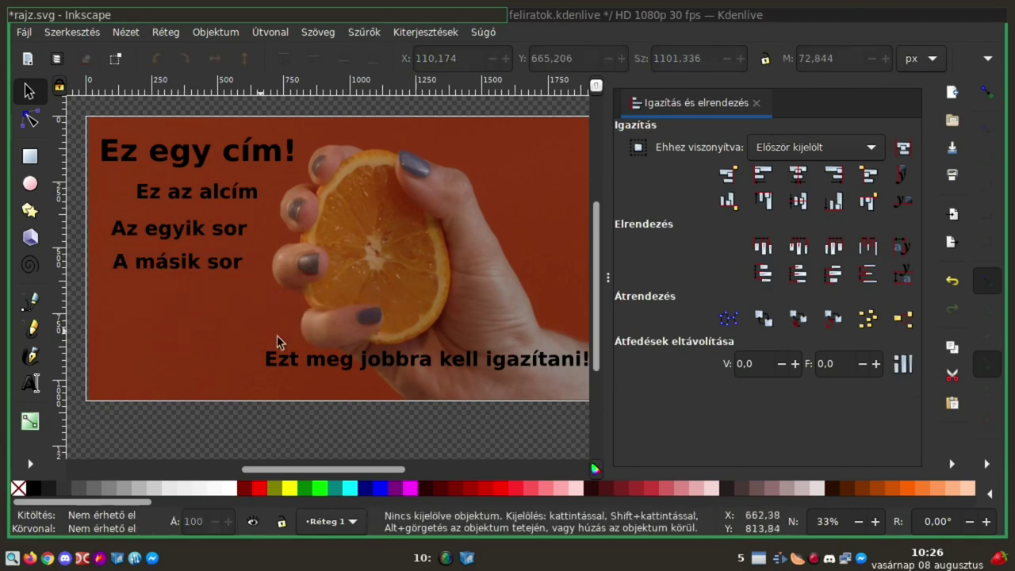
Move "Ezt meg jobbra kell igazítani!" to the page's lower left and undo the accidental shift of the orange image
drag(345, 365, 190, 383)
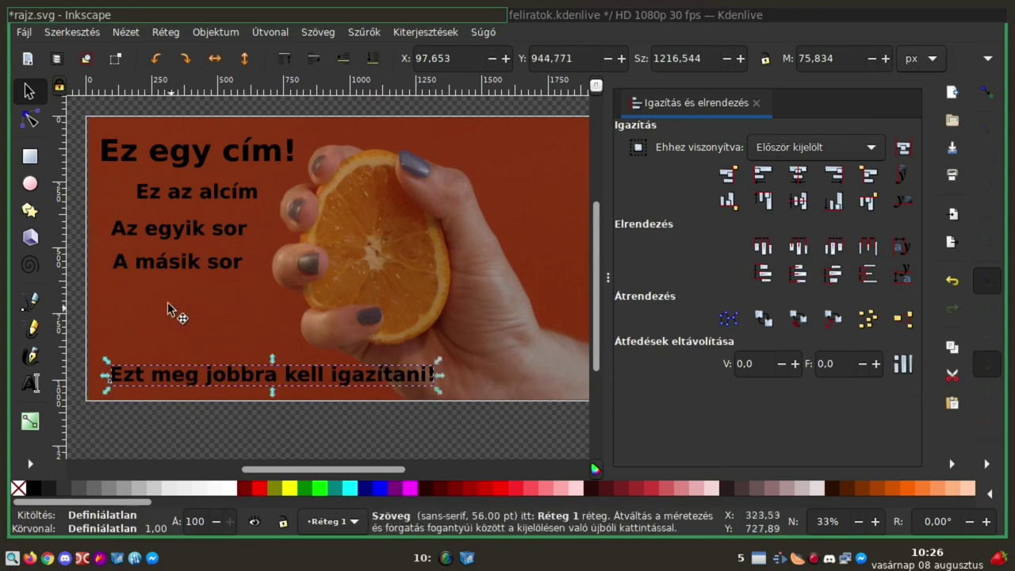
mouse_move(146, 265)
mouse_down()
mouse_move(149, 280)
mouse_move(150, 272)
mouse_up()
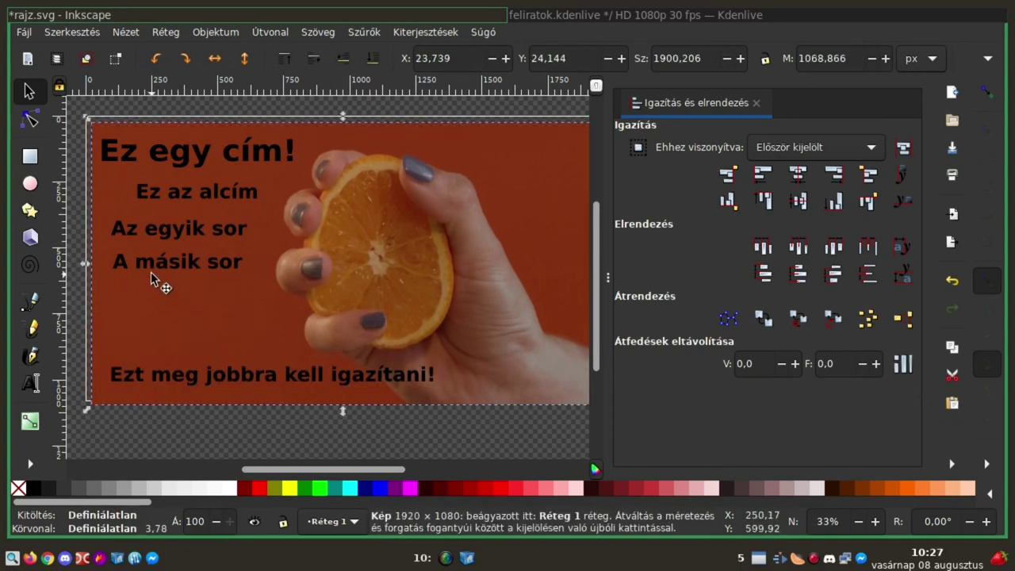
key(ctrl+z)
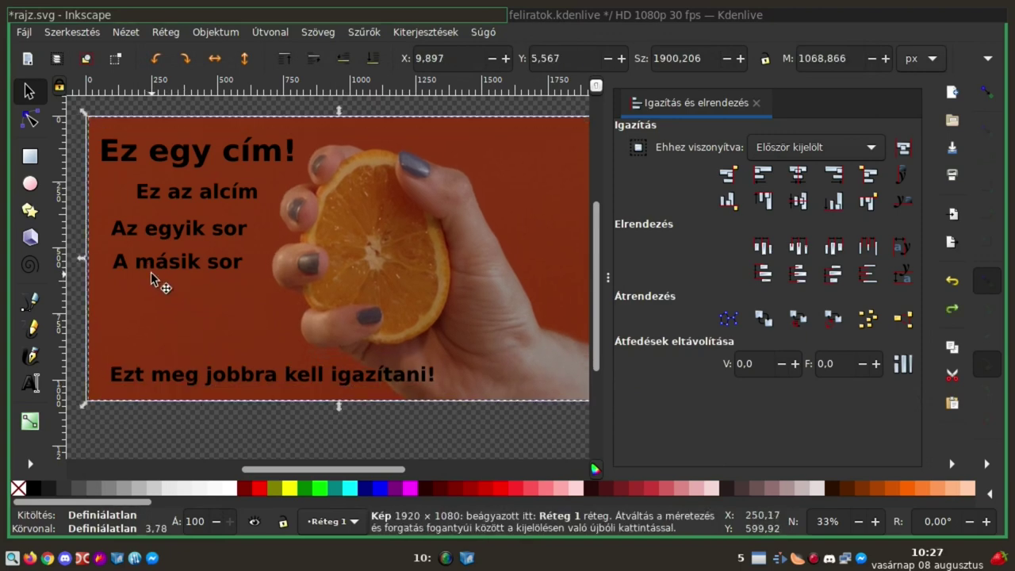
Nudge "A másik sor" down by 12 px
click(163, 261)
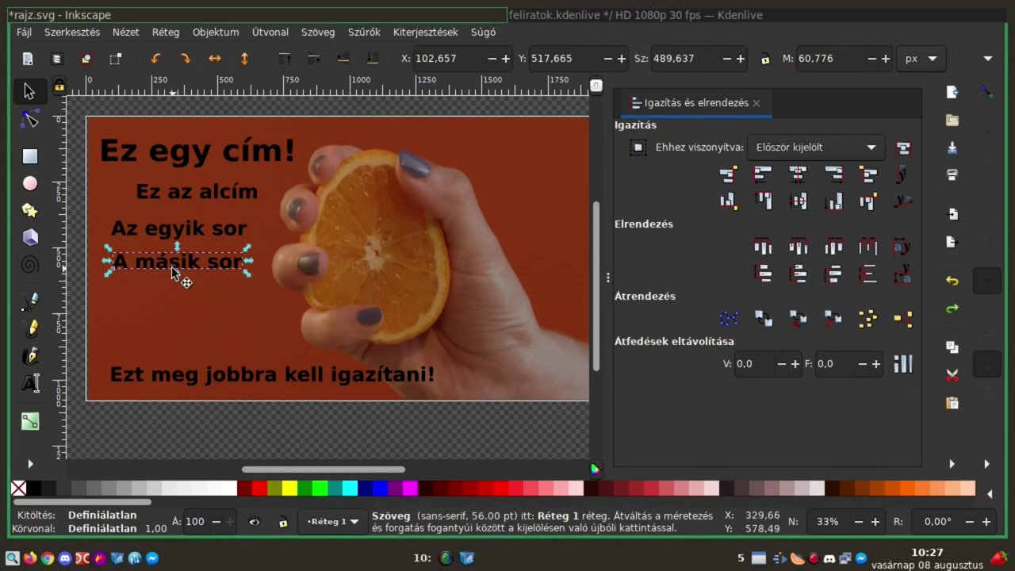
key(Down)
key(Down)
key(Down)
key(Down)
key(Down)
key(Down)
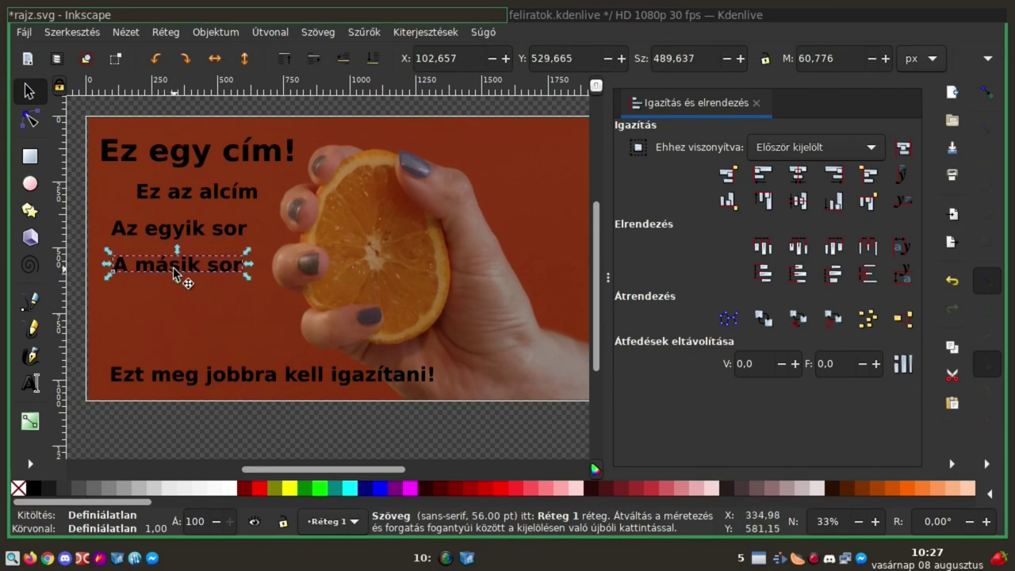
Rotate "A másik sor" slightly clockwise so that it slopes down to the right, and leave it selected
click(173, 268)
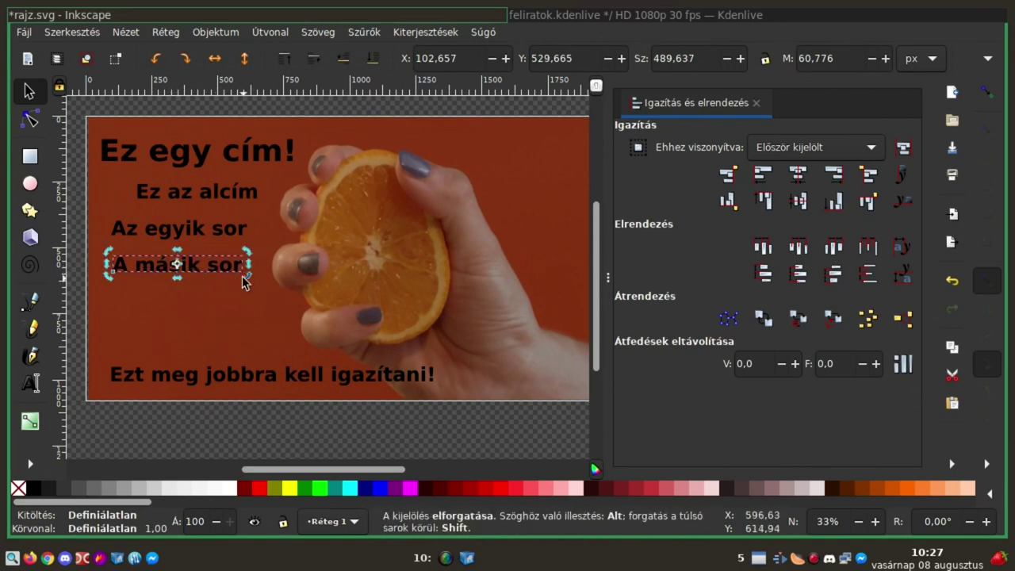
drag(243, 272, 242, 291)
click(256, 333)
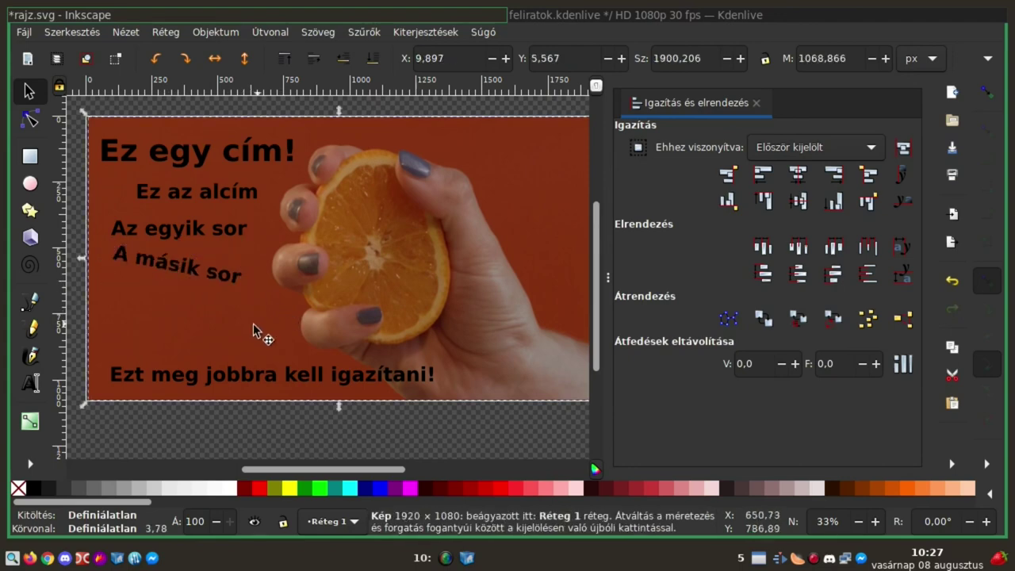
click(189, 280)
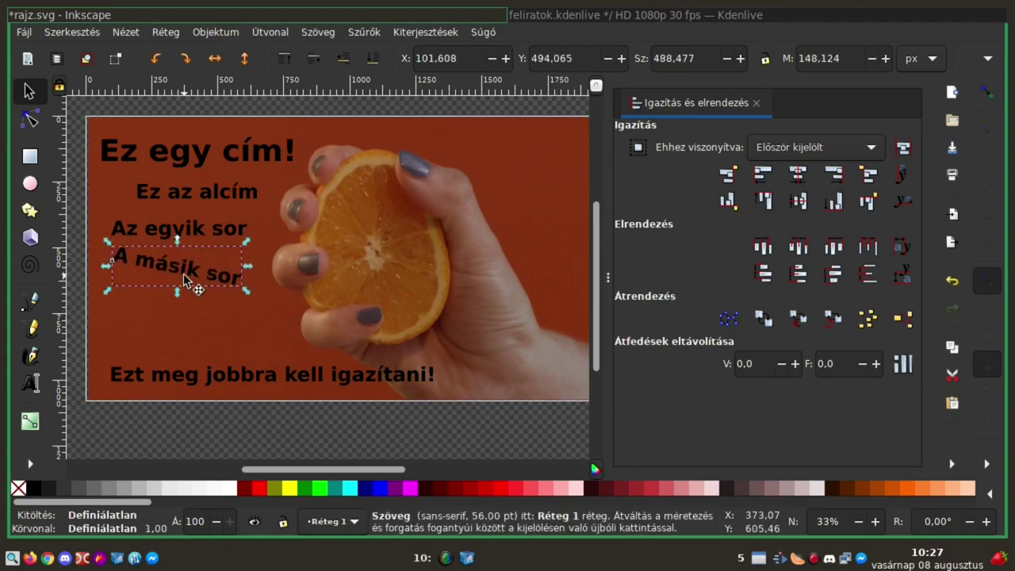
Nudge the rotated "A másik sor" down by 40 px
key(Down)
key(Down)
key(Down)
key(Down)
key(Down)
key(Down)
key(Down)
key(Down)
key(Down)
key(Down)
key(Down)
key(Down)
key(Down)
key(Down)
key(Down)
key(Down)
key(Down)
key(Down)
key(Down)
key(Down)
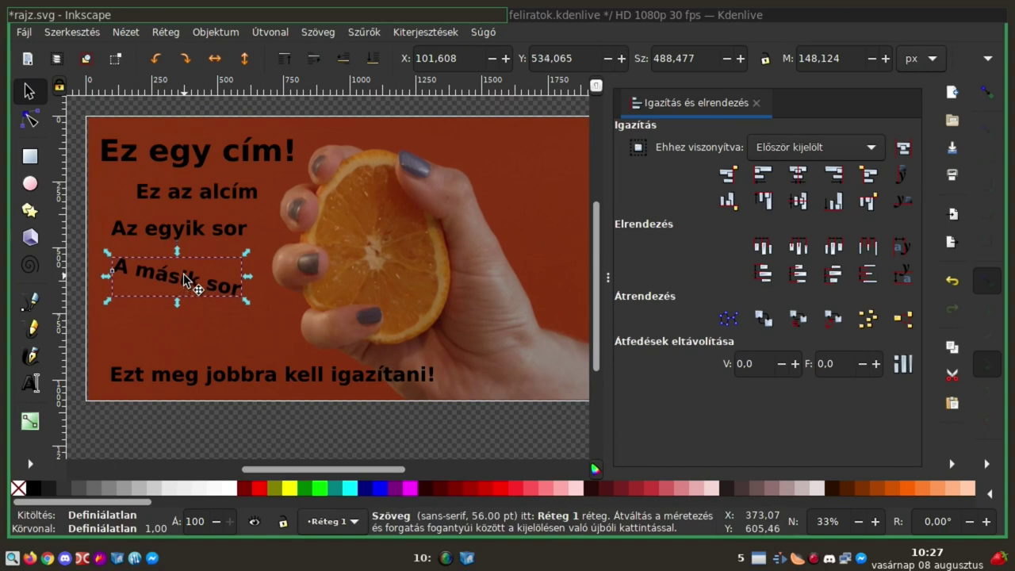
Delete the orange background image so that only the text lines remain in the drawing
click(270, 337)
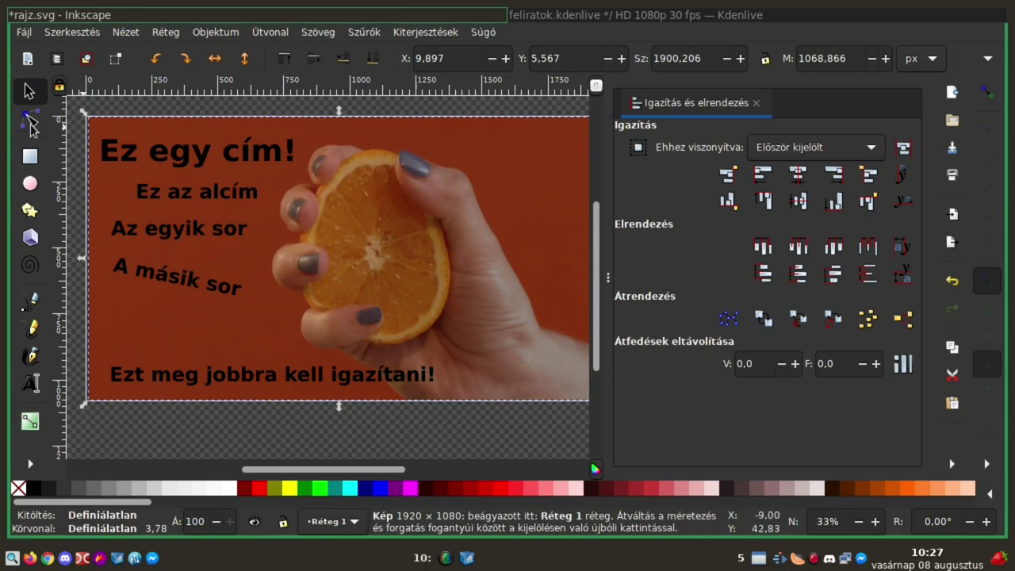
click(373, 207)
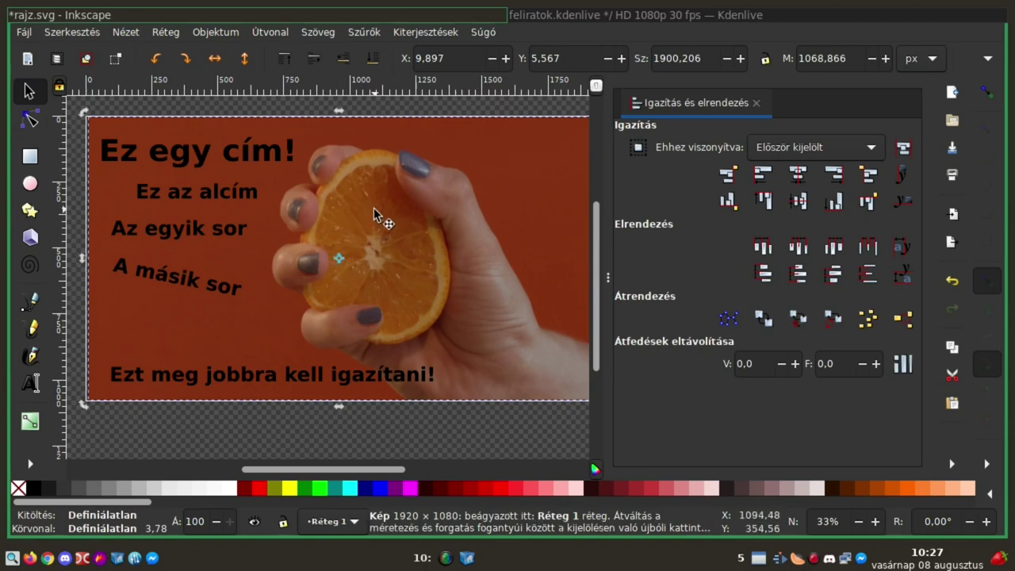
key(Delete)
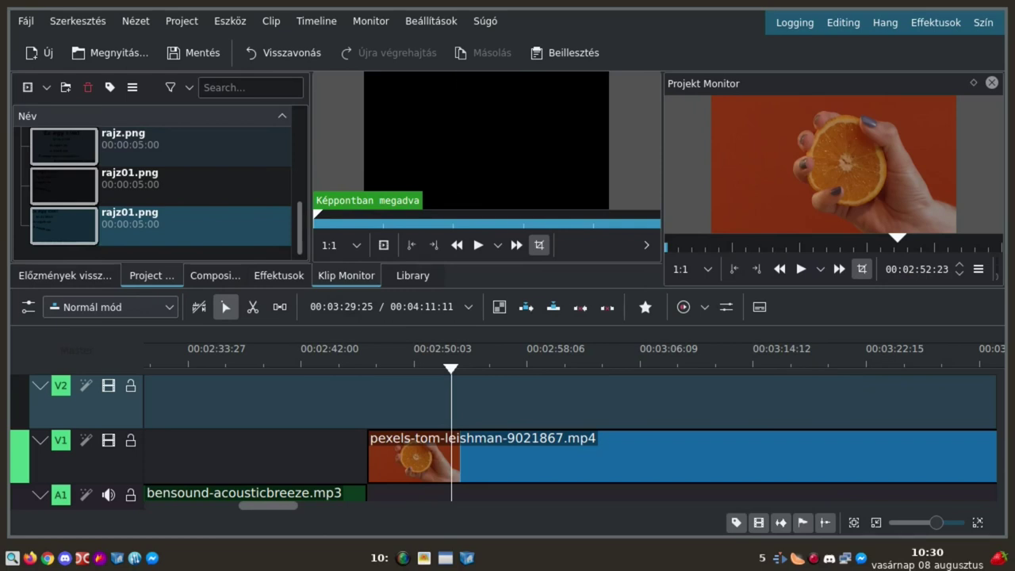
In Kdenlive, place the newest rajz01.png on track V2 above the start of the orange video and play the overlay
drag(130, 218, 445, 388)
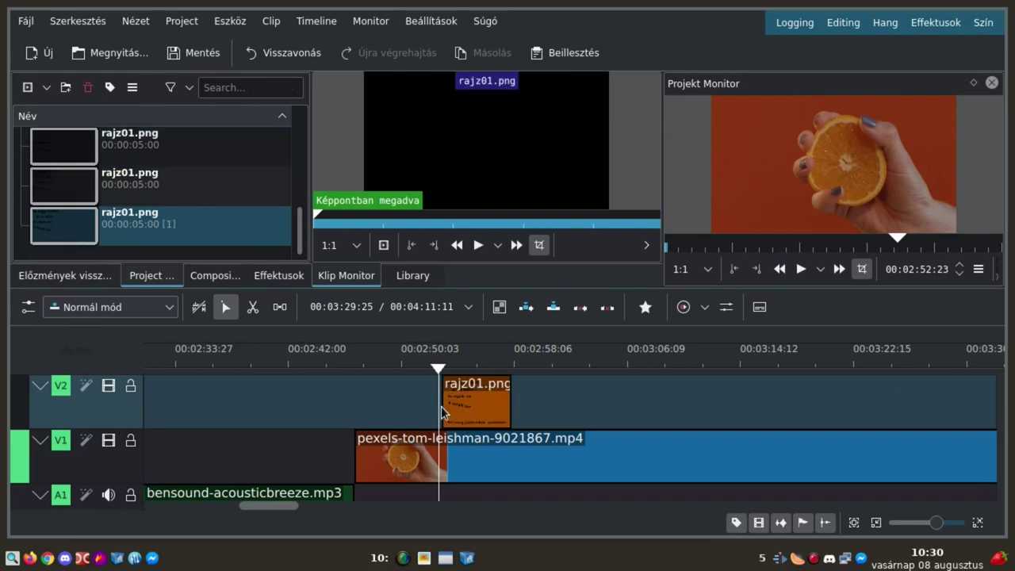
key(space)
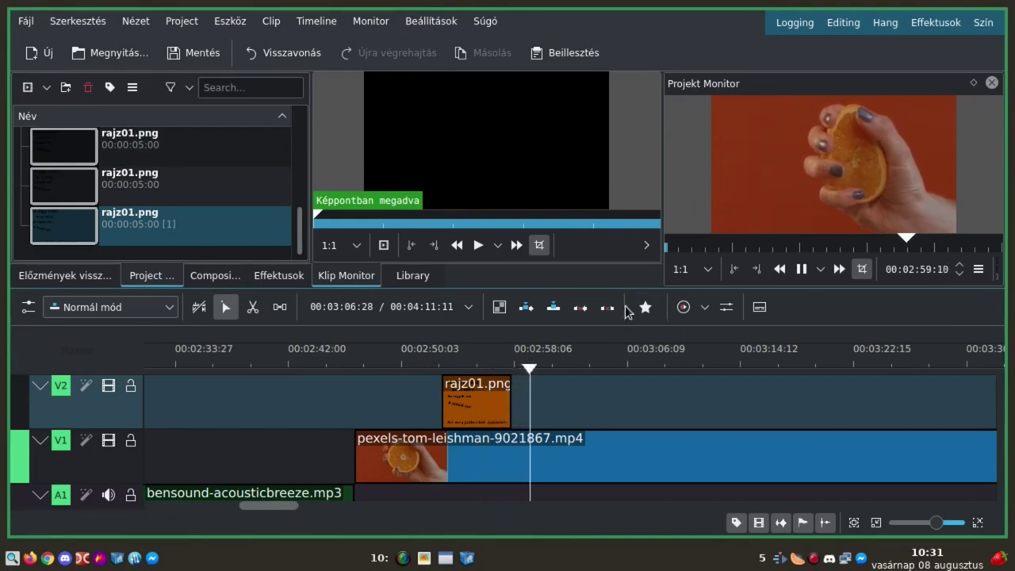
key(space)
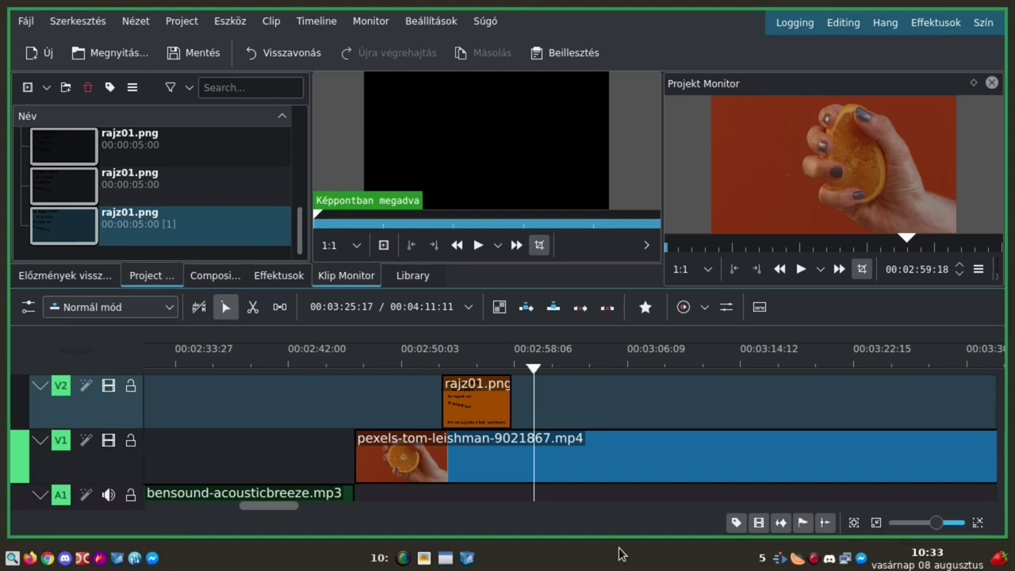
Switch to the Canva design "Minőségi feliratok videókra" and start its full-screen presentation of type Normál from page 2
key(alt+Tab)
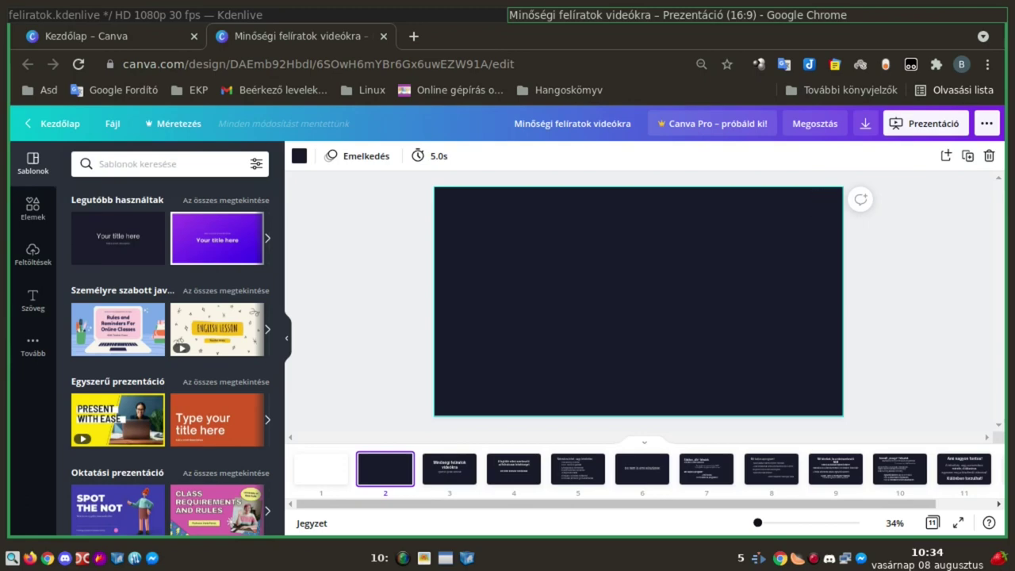
click(924, 129)
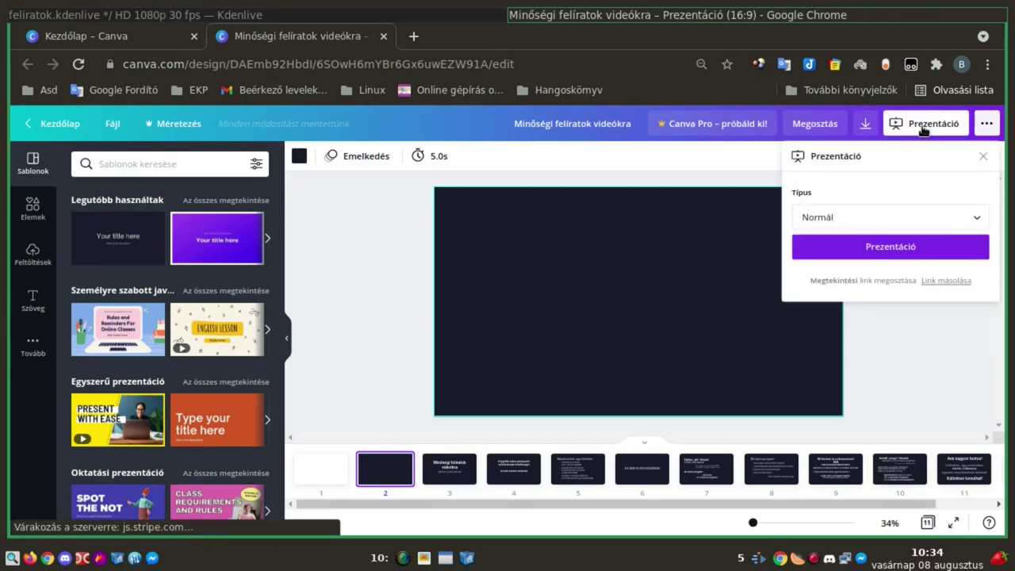
click(900, 249)
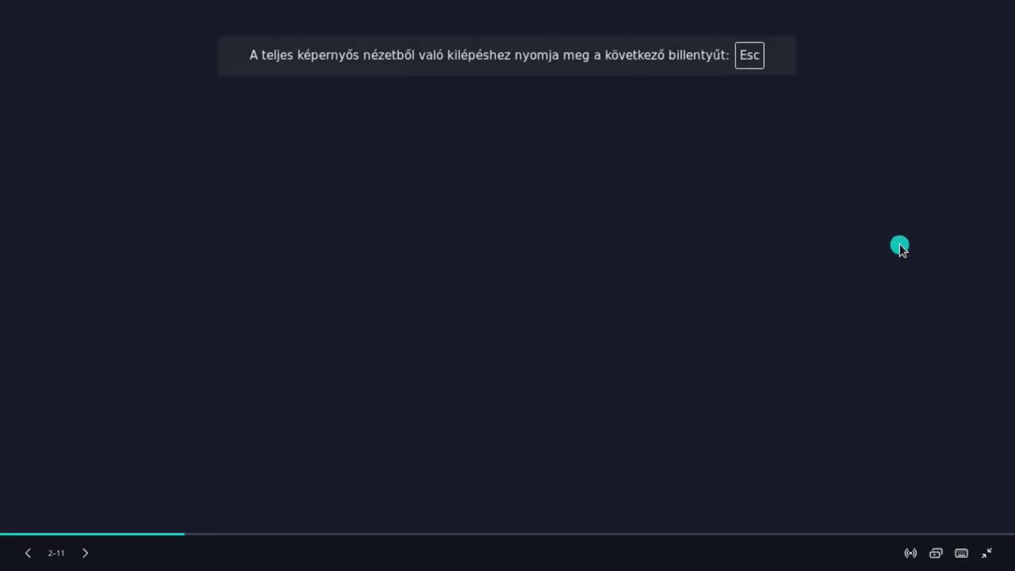
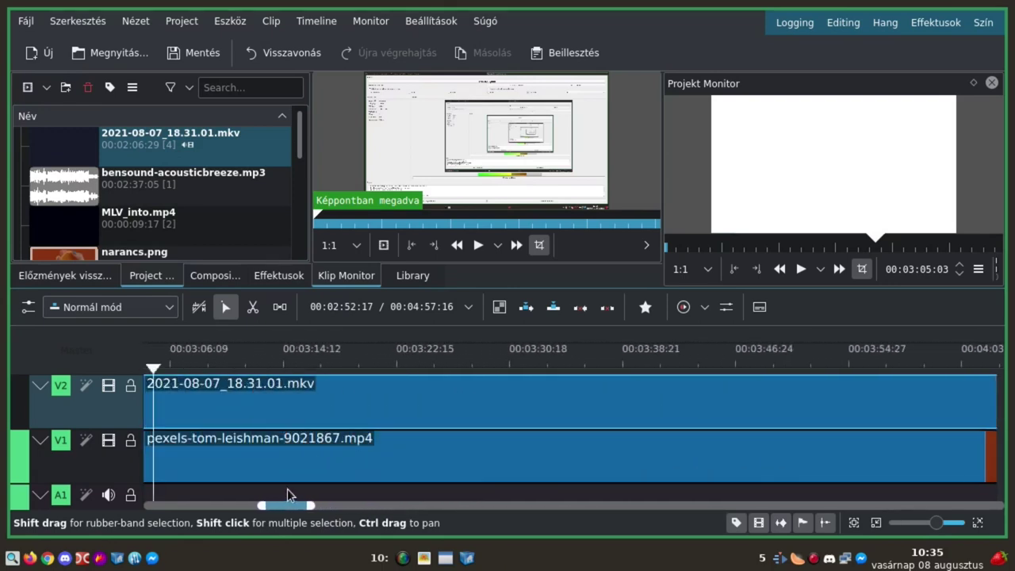
In Kdenlive, set the playhead to 00:03:10:23, just before the title fades in on the V2 screen recording
click(299, 359)
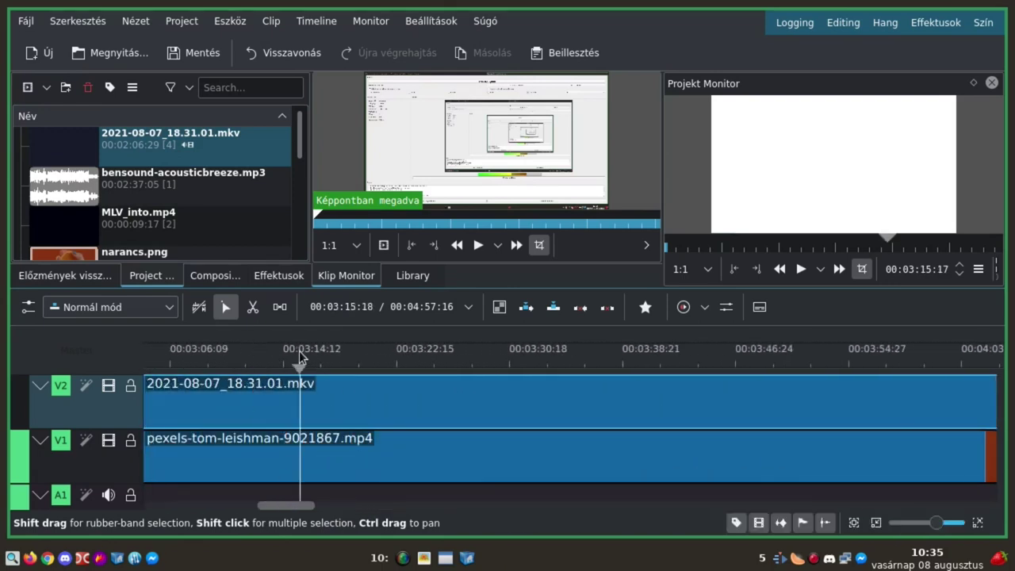
click(220, 361)
key(space)
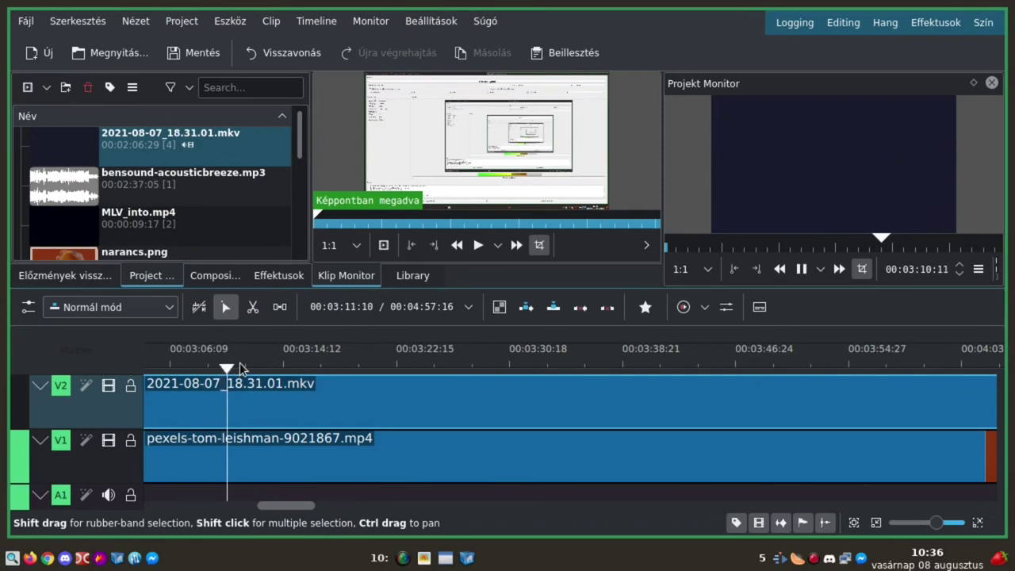
drag(240, 368, 238, 369)
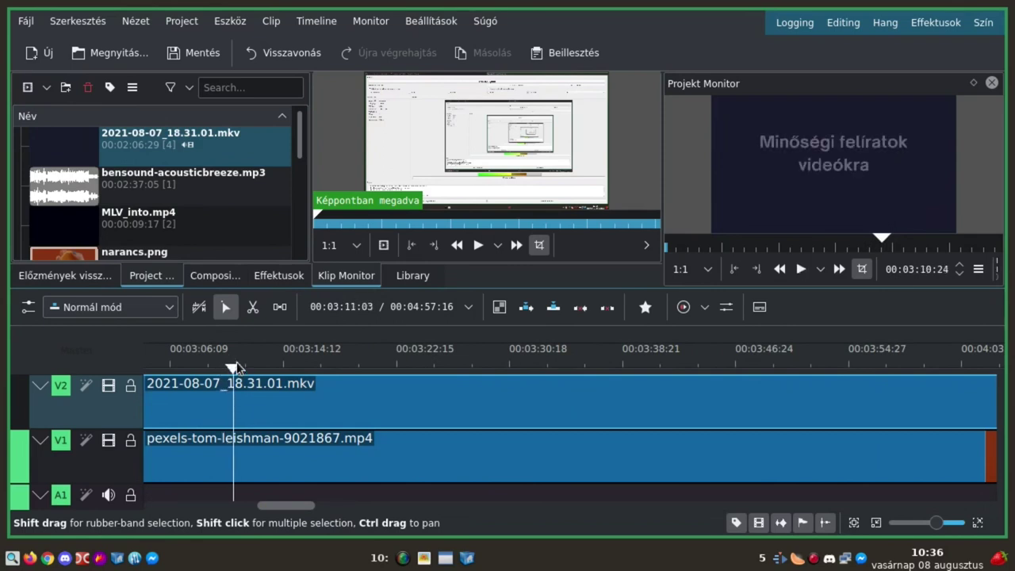
key(Left)
key(Left)
key(Left)
key(Left)
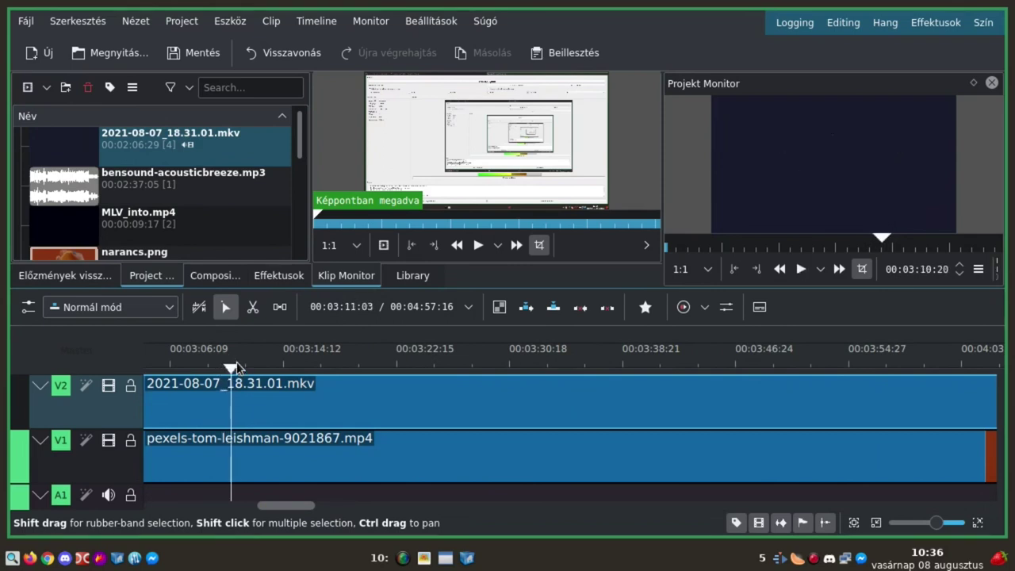
key(Left)
key(Right)
key(Right)
key(Right)
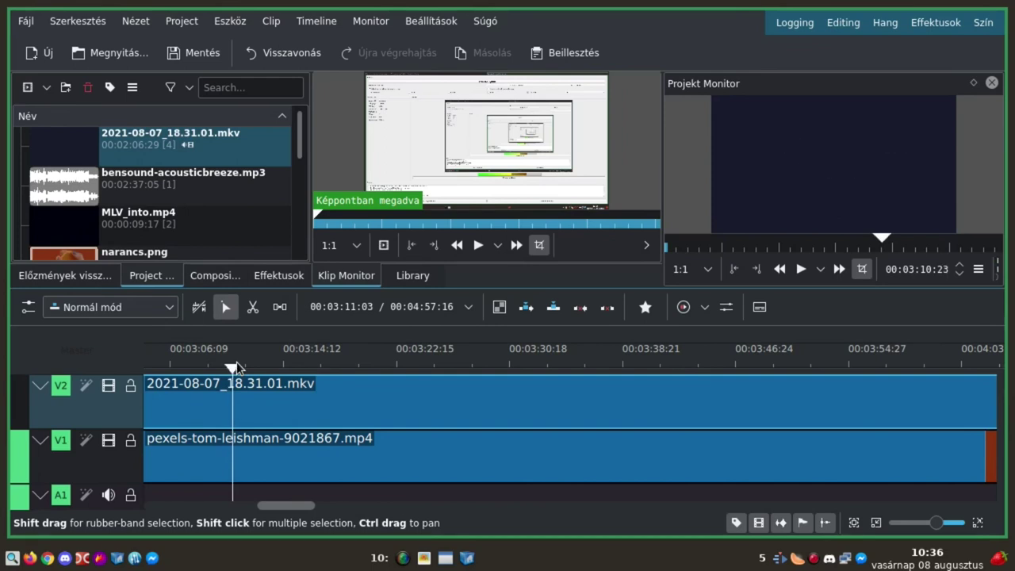
Split 2021-08-07_18.31.01.mkv on V2 at the playhead and delete the part before the cut
click(253, 307)
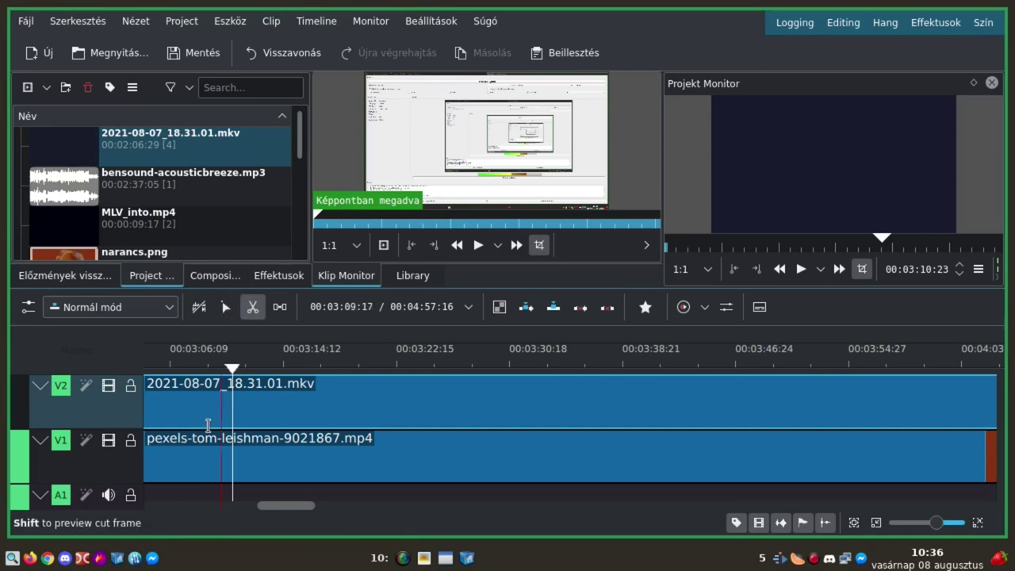
click(232, 405)
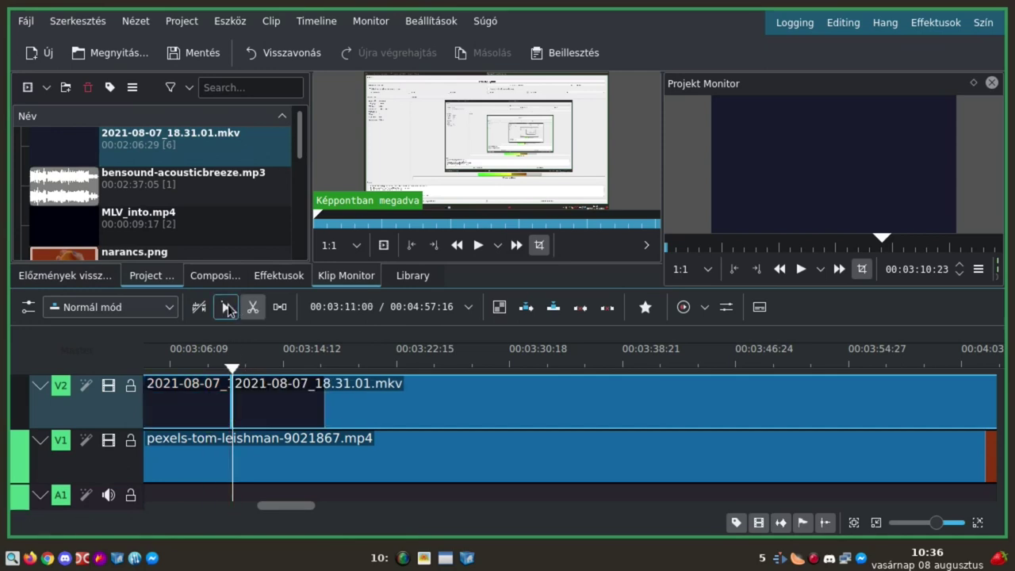
click(227, 307)
click(182, 403)
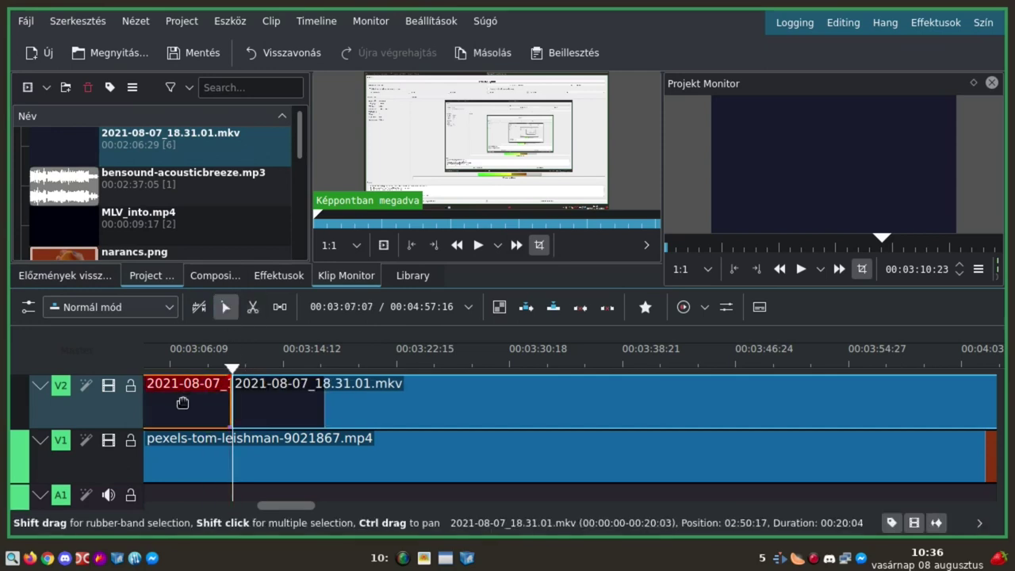
key(Delete)
Move the trimmed recording on V2 to the start of the orange clip and play the title animation from there
scroll(337, 460, up, 5)
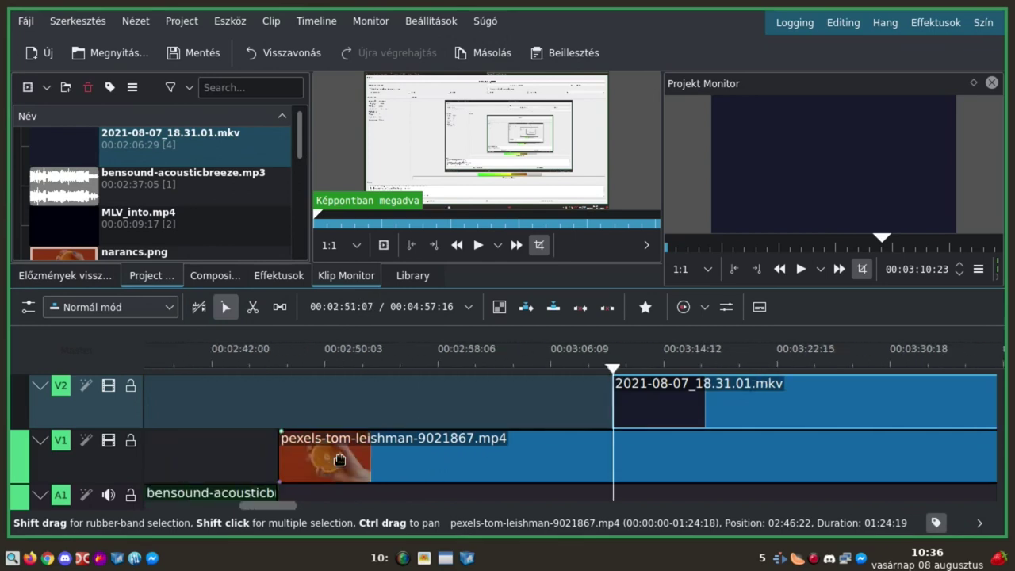
drag(694, 406, 358, 398)
click(279, 360)
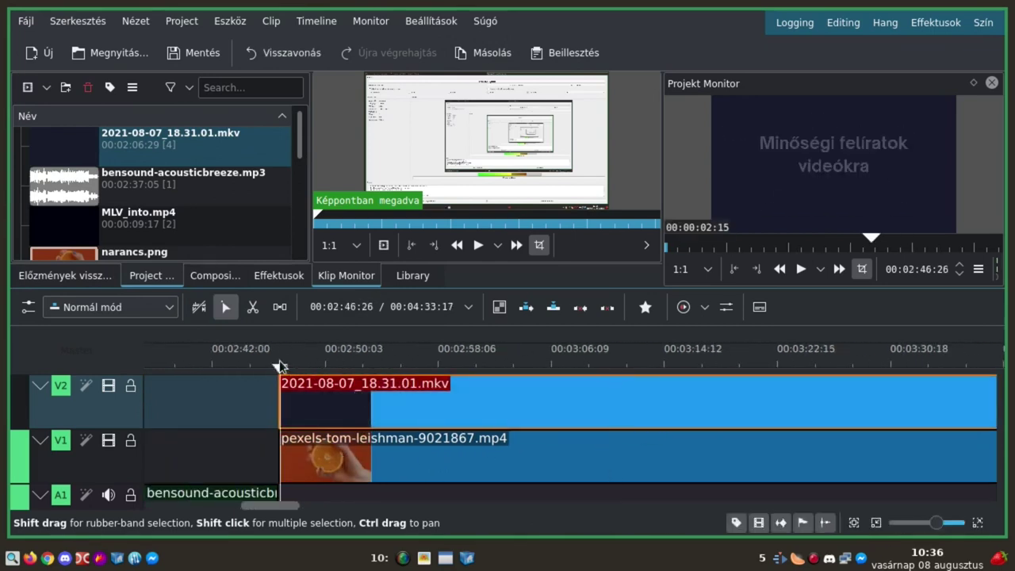
click(308, 464)
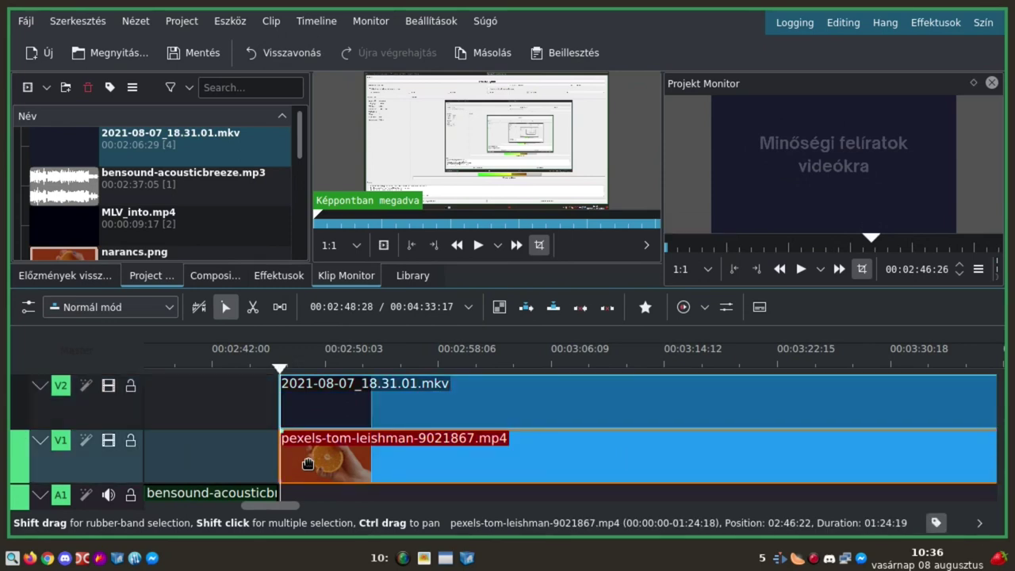
key(space)
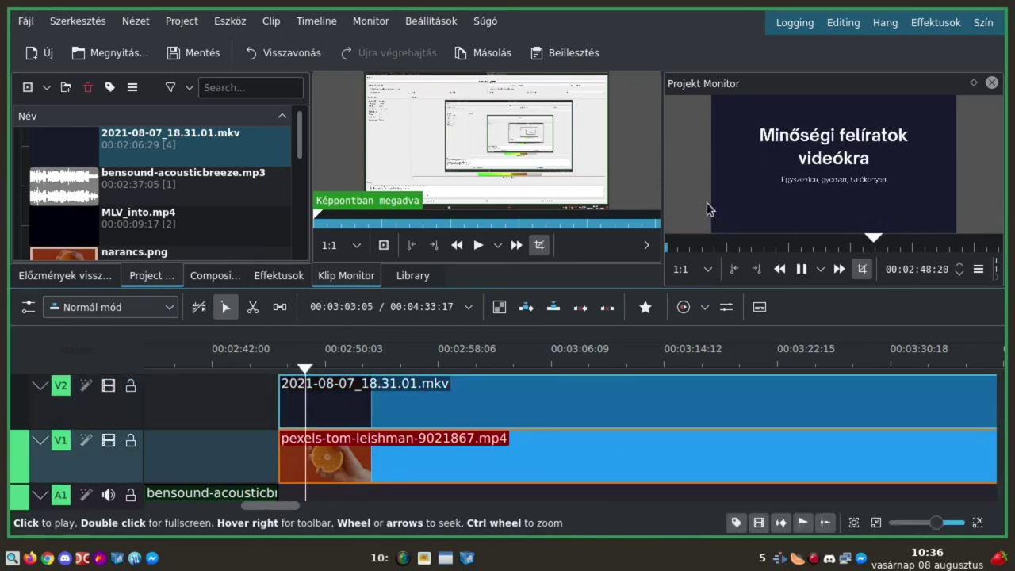
key(space)
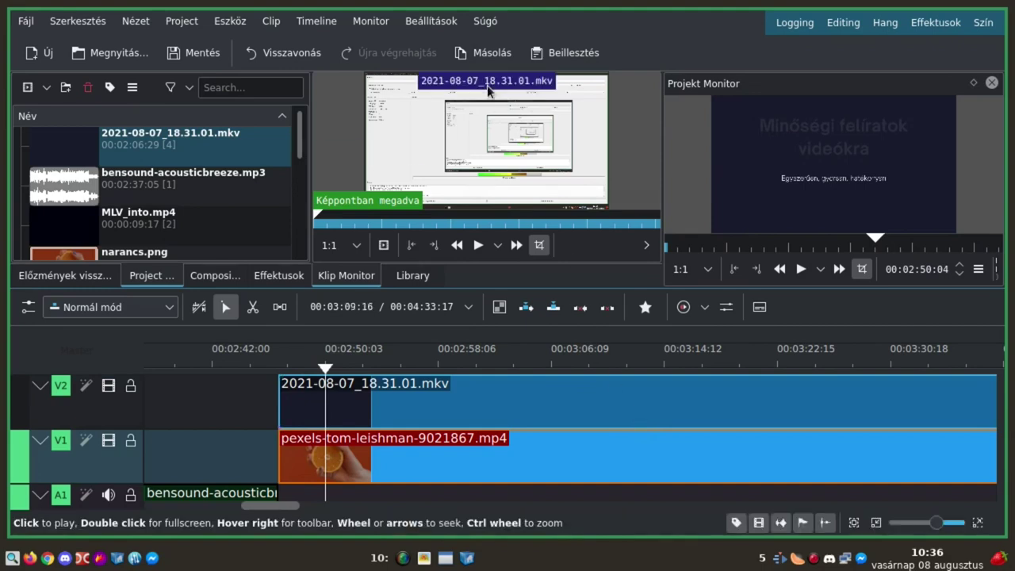
Show the Effect/Composition Stack panel
click(230, 21)
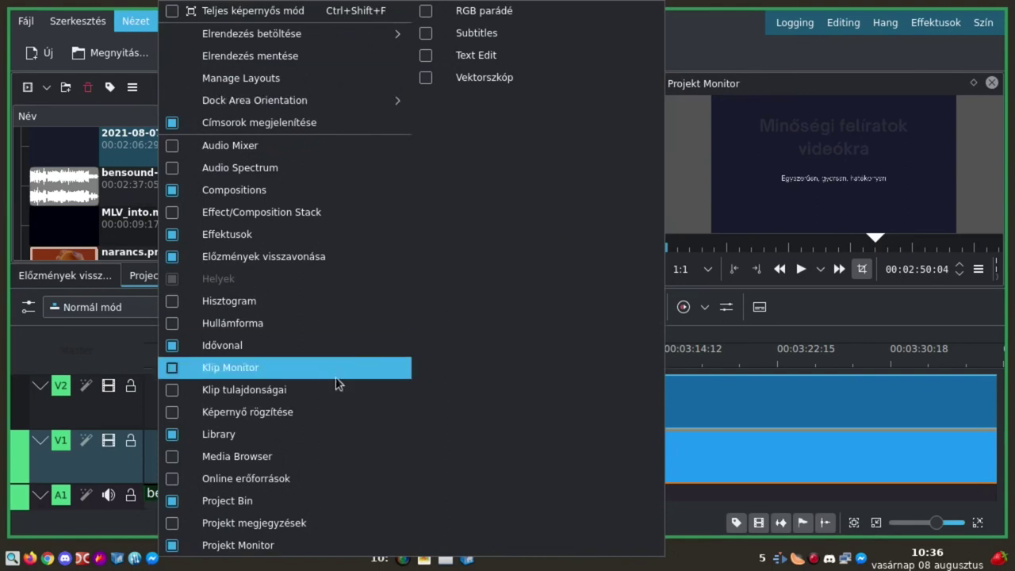
click(285, 238)
click(260, 235)
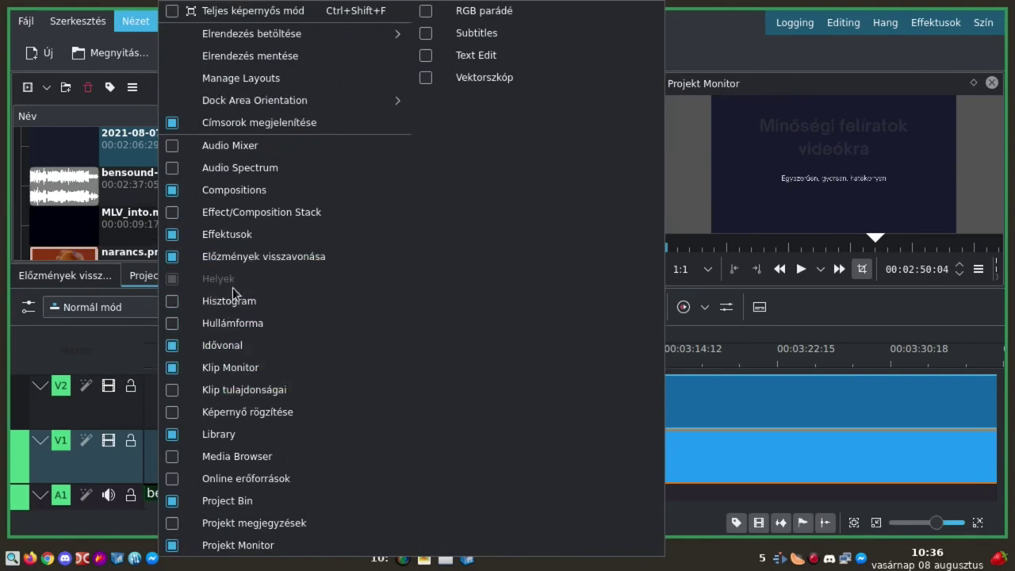
click(261, 204)
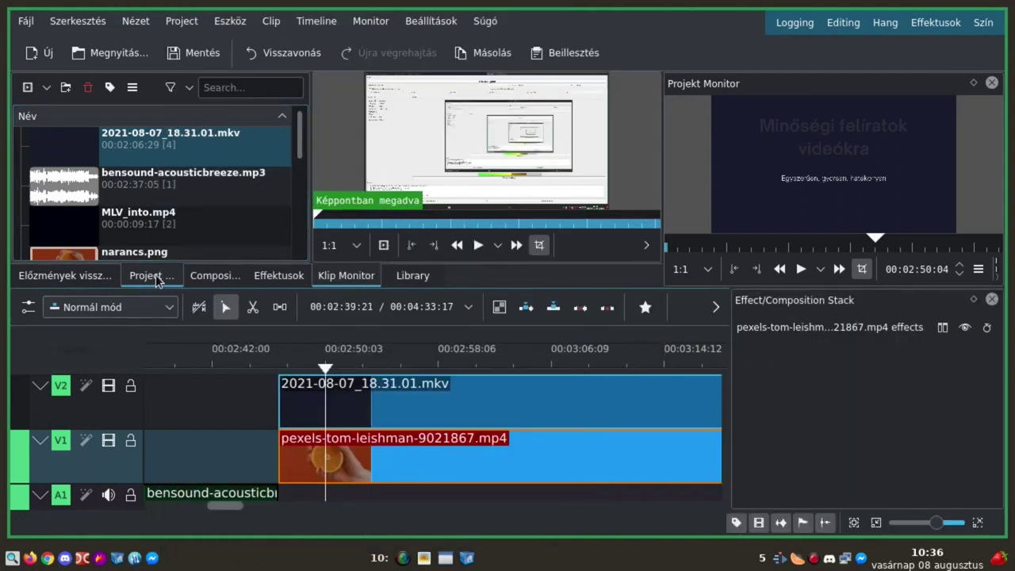
Search the effects for "chro" and apply Chroma Key: Advanced (Color Selection) to the screen recording on V2
click(278, 275)
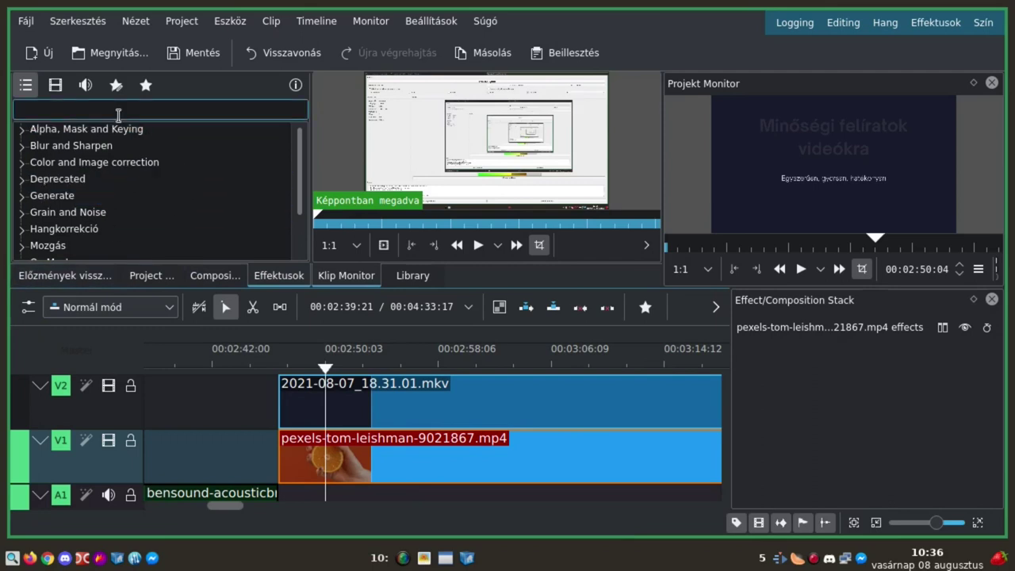
text(chro)
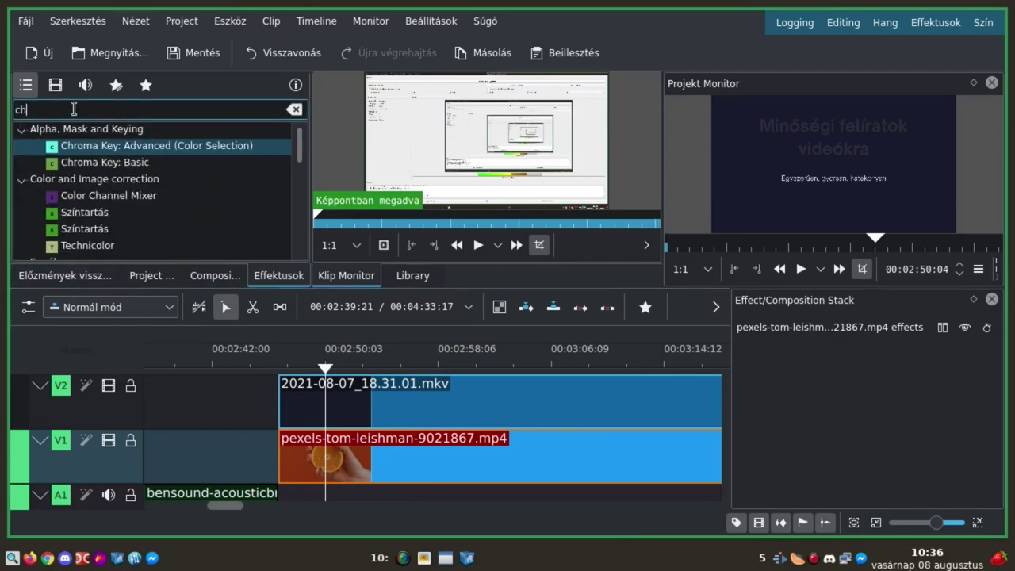
click(122, 162)
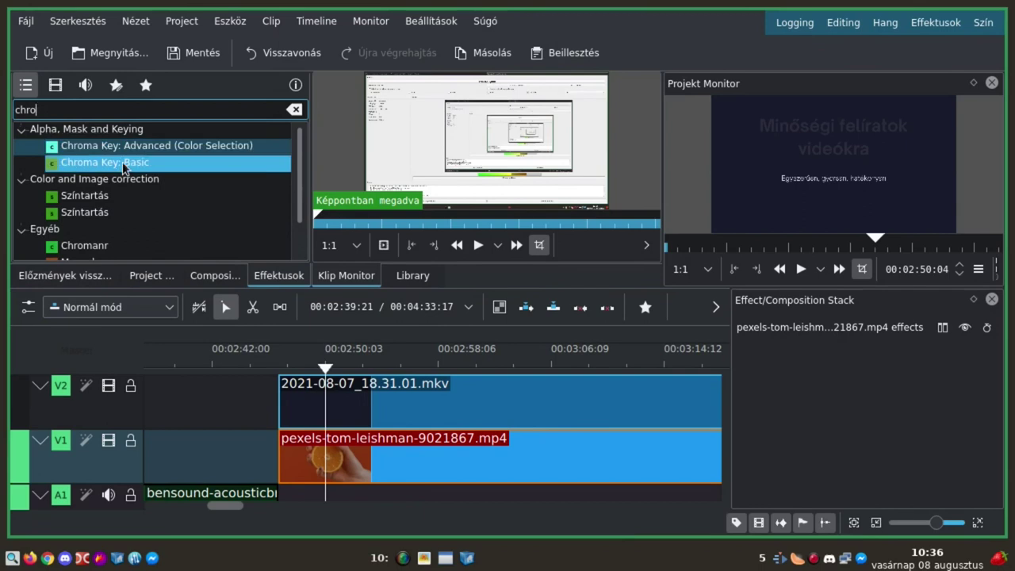
click(123, 148)
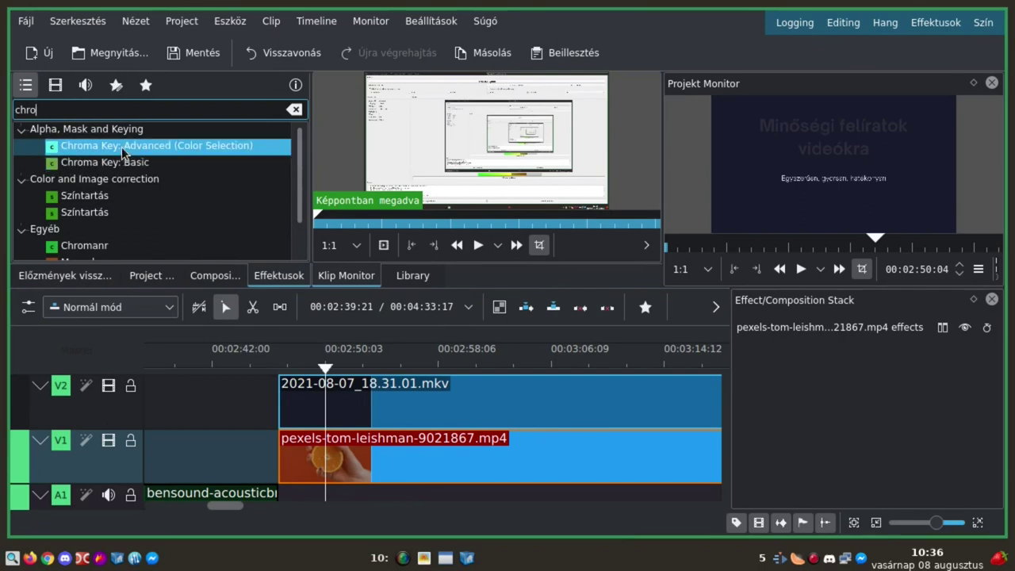
drag(167, 146, 482, 396)
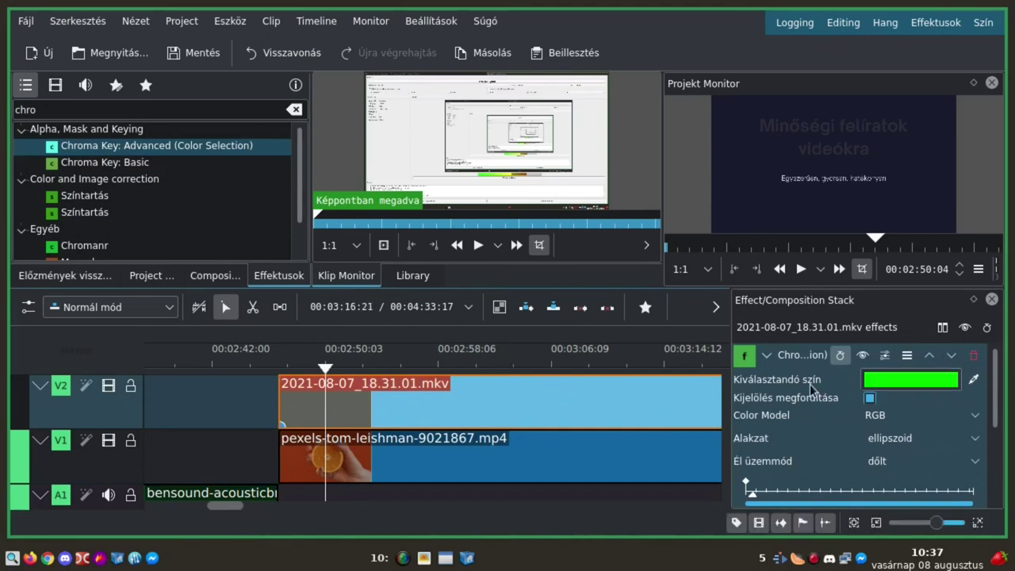
Sample the title's dark background in the project monitor as the chroma key colour and return to the main project window
click(976, 382)
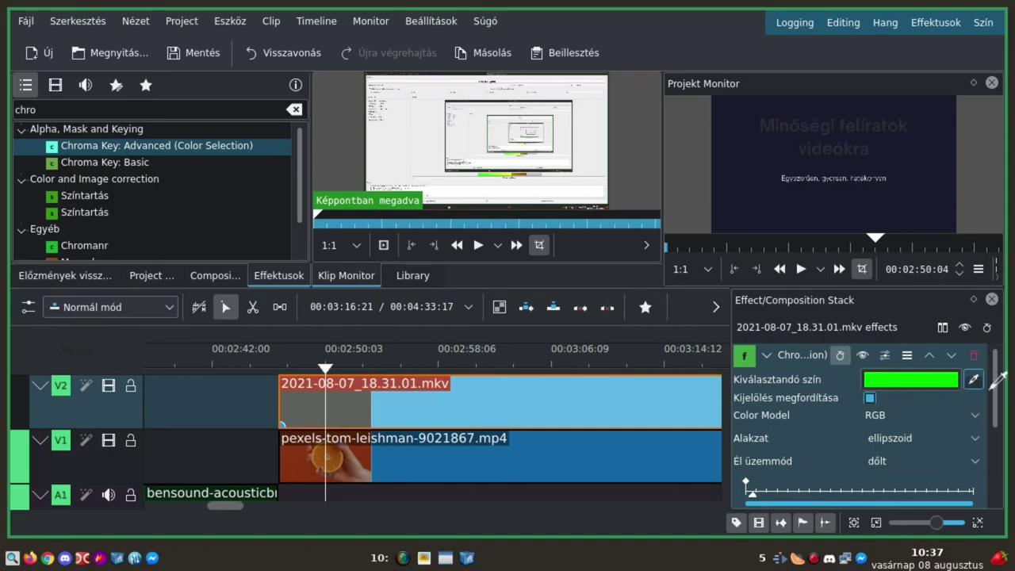
click(744, 206)
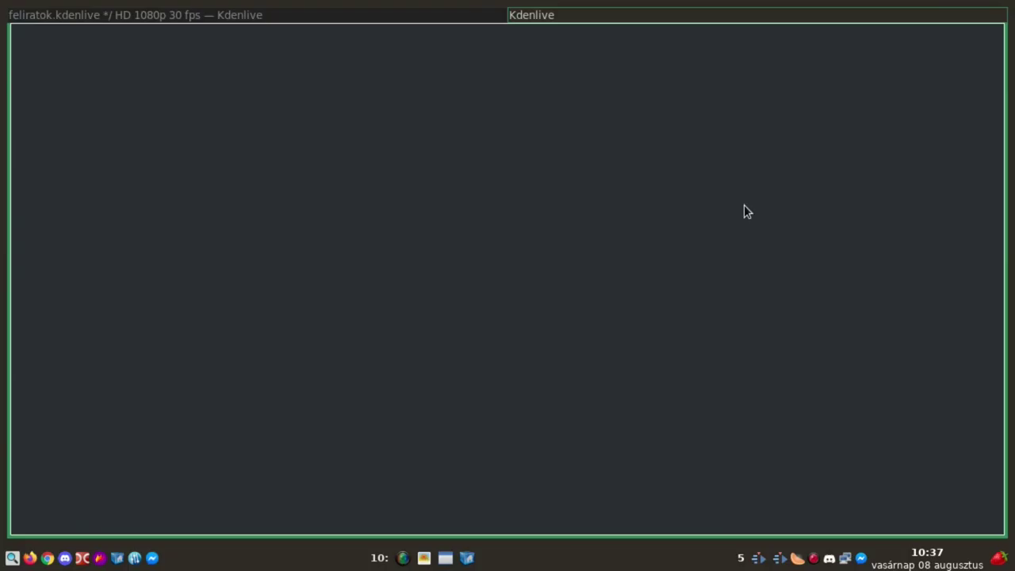
click(279, 19)
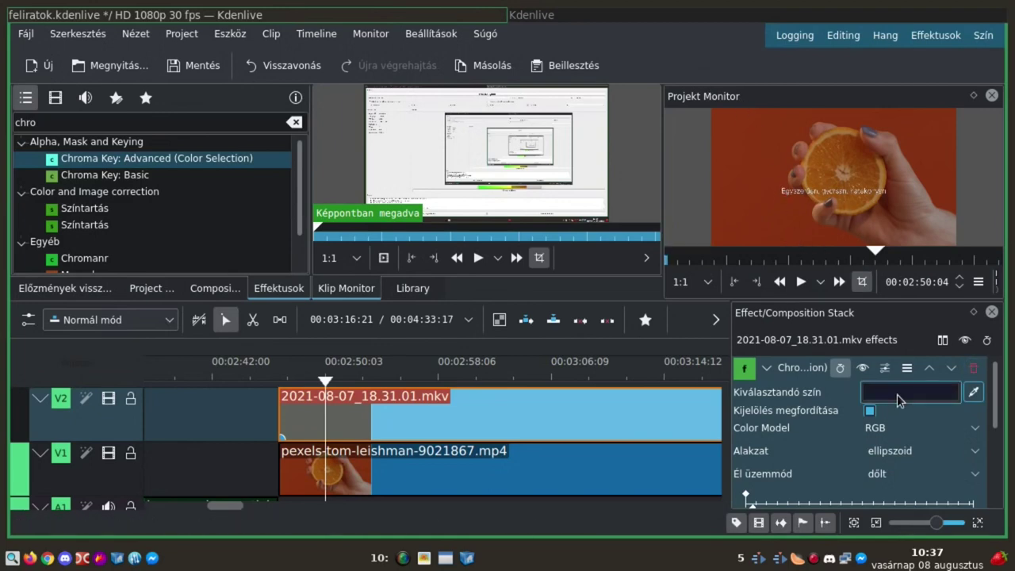
Close the Effect/Composition Stack panel and step the playhead back frame by frame to the start of the keyed recording on V2
click(288, 377)
click(991, 313)
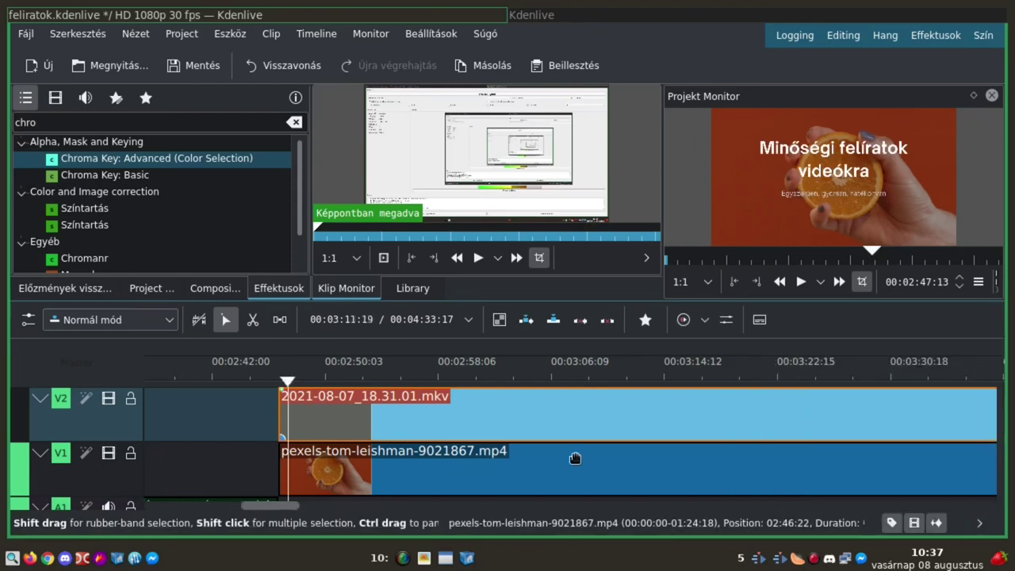
scroll(701, 209, up, 5)
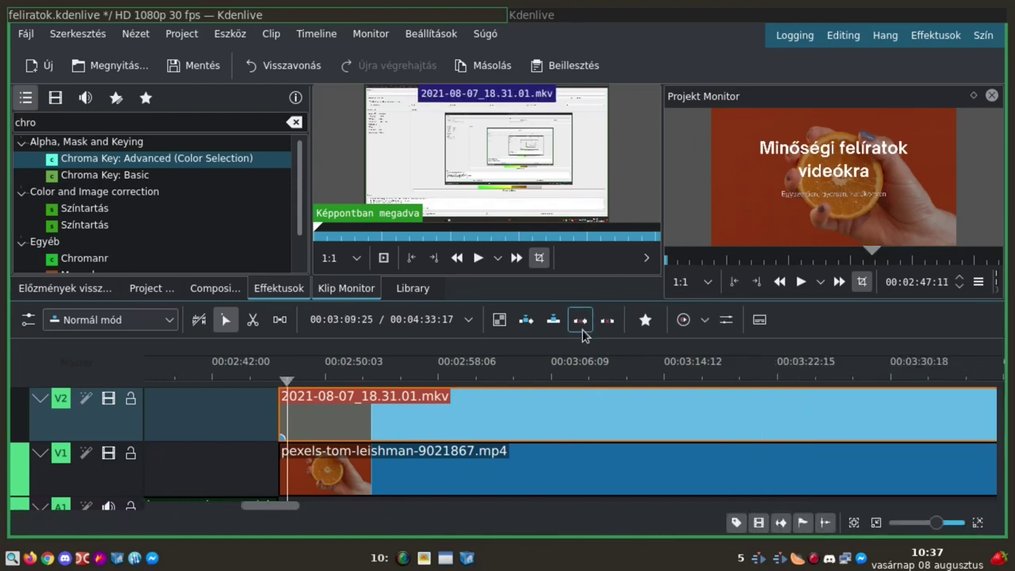
key(Left)
key(Left)
key(Left)
key(Left)
key(Left)
key(Left)
key(Left)
key(Left)
key(Left)
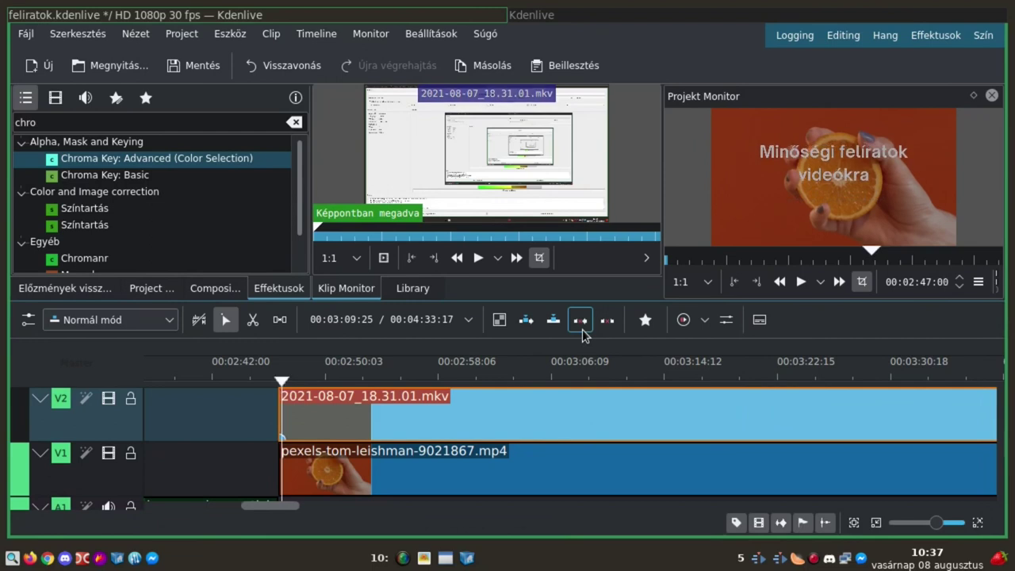
key(Left)
key(Left)
key(Left)
key(Left)
key(Left)
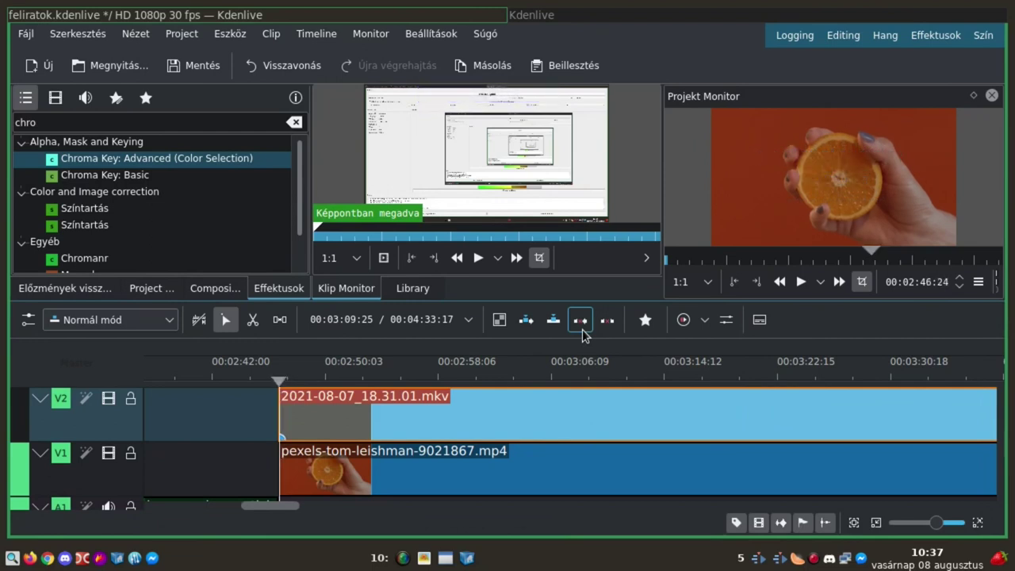
Play the keyed text over the orange video from the clip's start, pause partway, and fast-forward through the following slides
key(space)
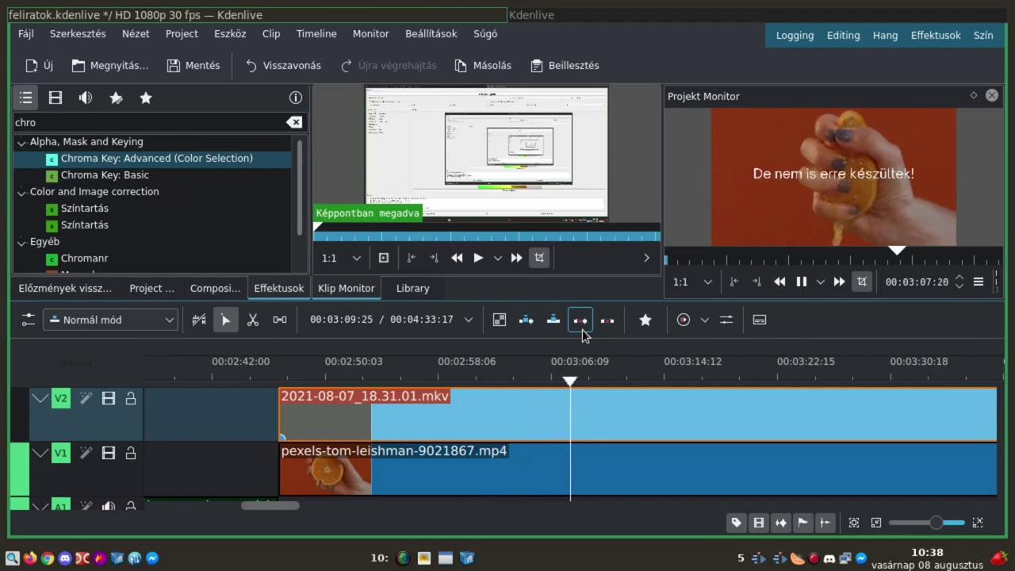
key(space)
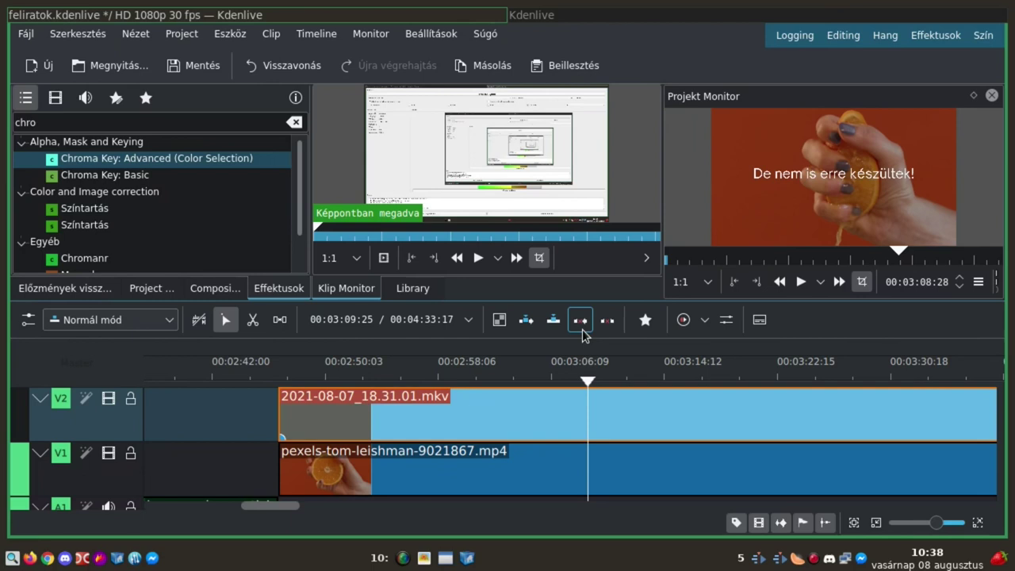
click(876, 194)
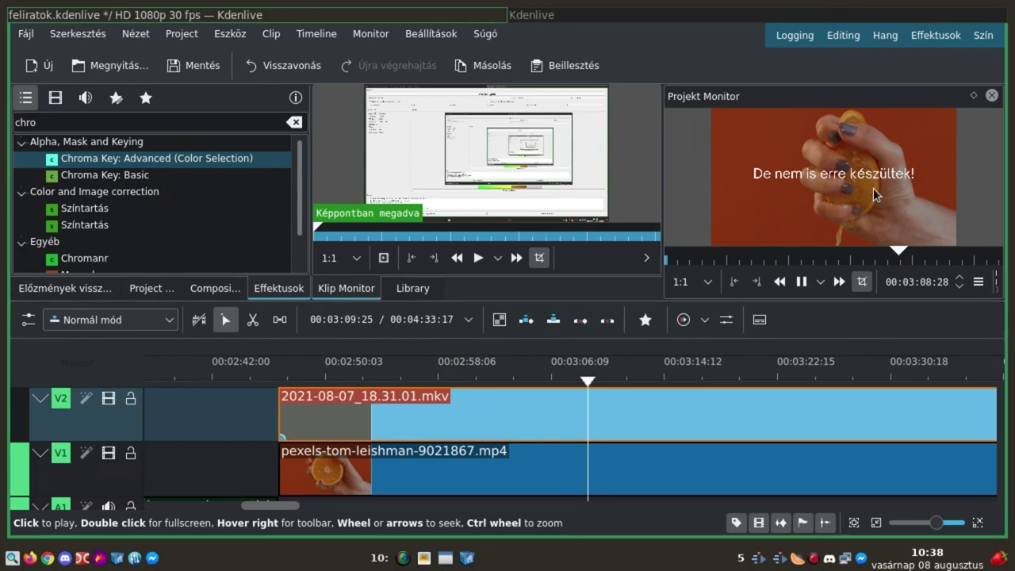
click(876, 194)
click(838, 282)
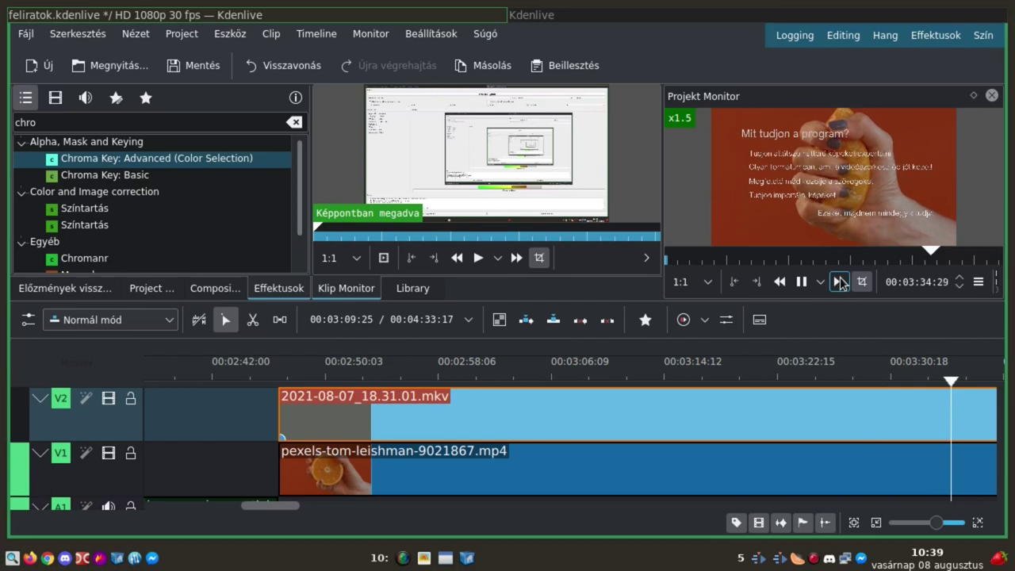
click(838, 282)
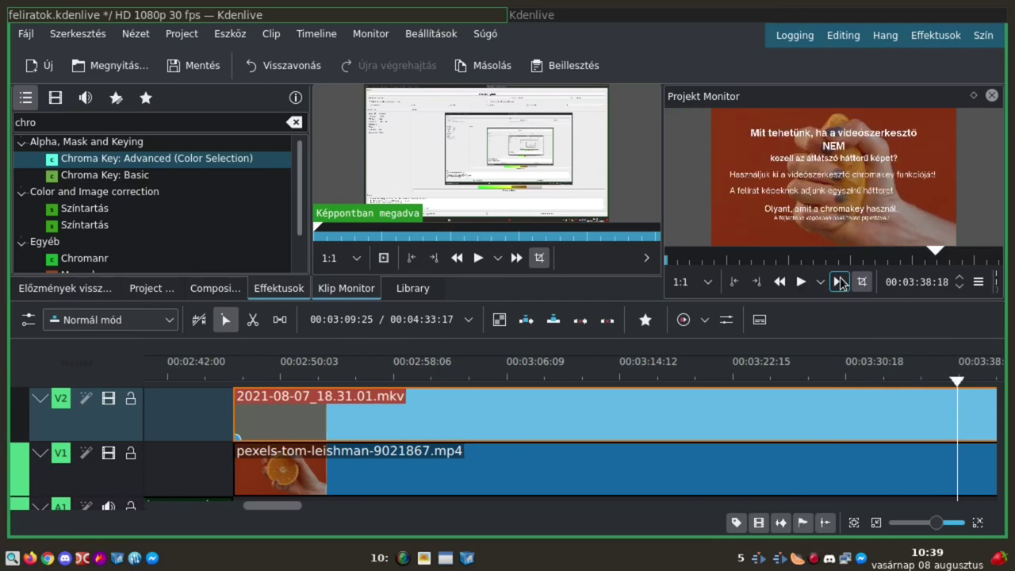